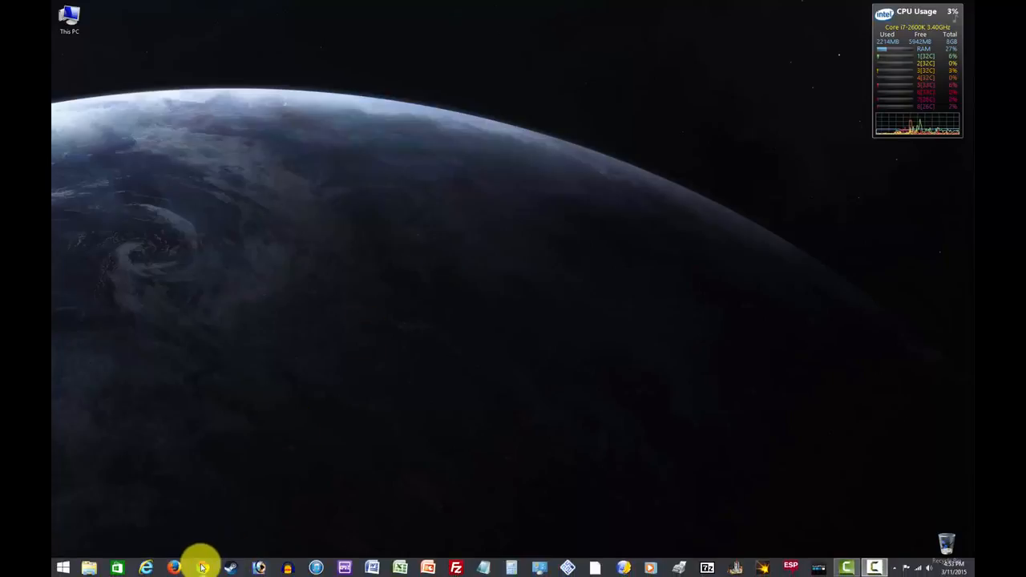
Step: Open Google Chrome and go to ubuntu.com
{"action": "left_click", "coordinate": [201, 561]}
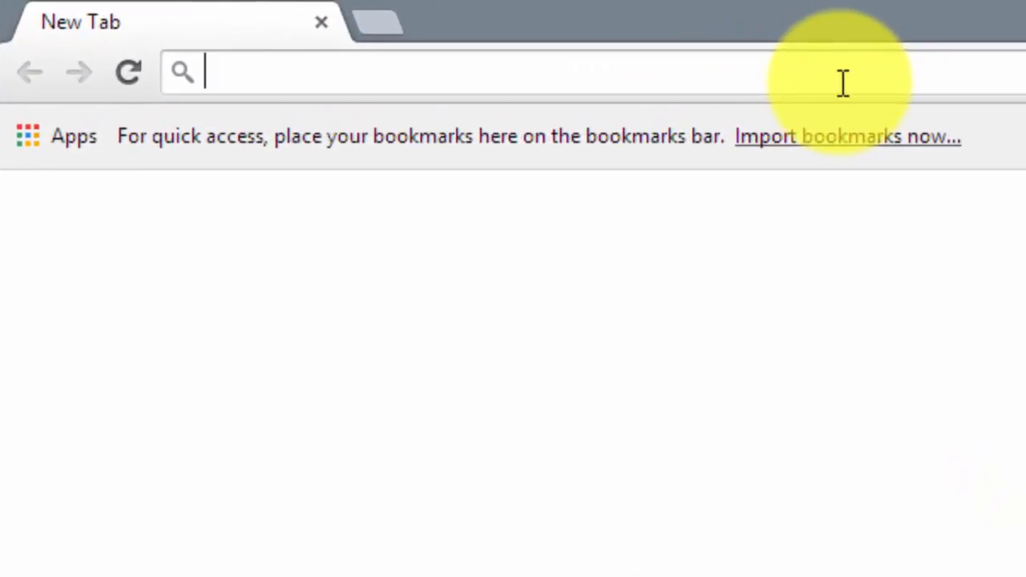
{"action": "type", "text": "ubuntu"}
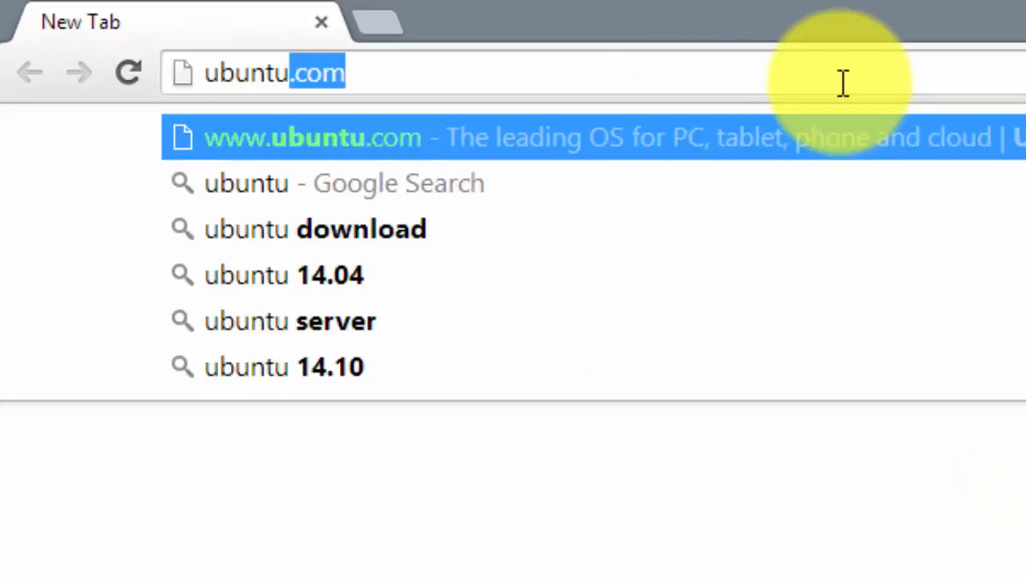
{"action": "type", "text": ".com"}
{"action": "key", "text": "Escape"}
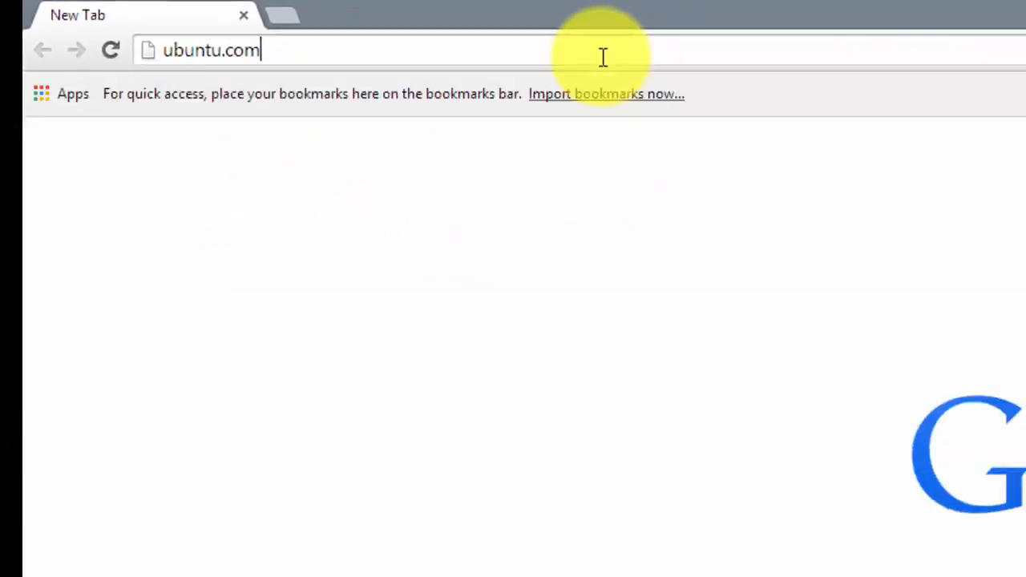
{"action": "key", "text": "Return"}
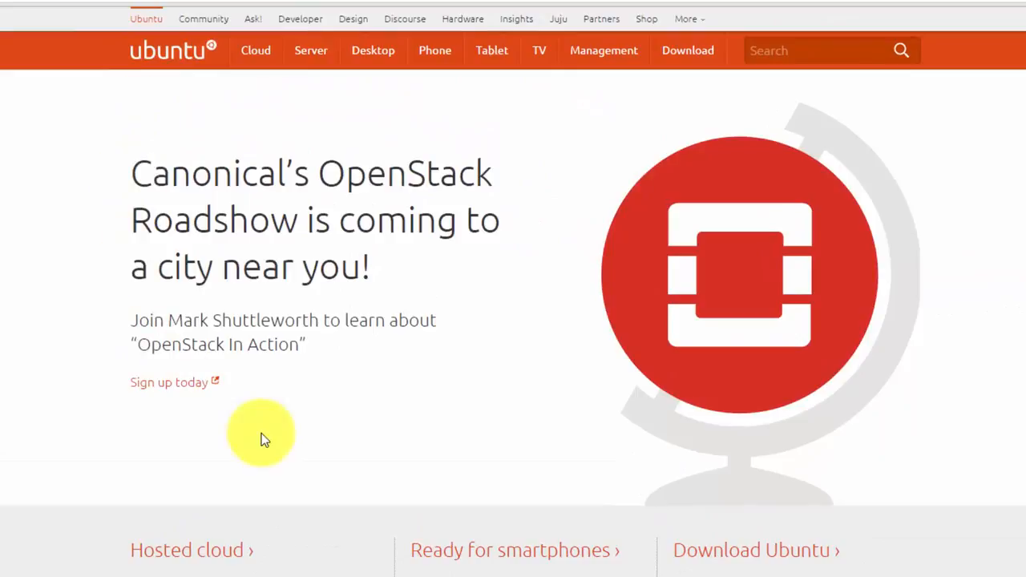
Step: Start the Ubuntu Server 14.04.2 LTS download from the site's server section and bring up the browser's downloads list
{"action": "mouse_move", "coordinate": [309, 64]}
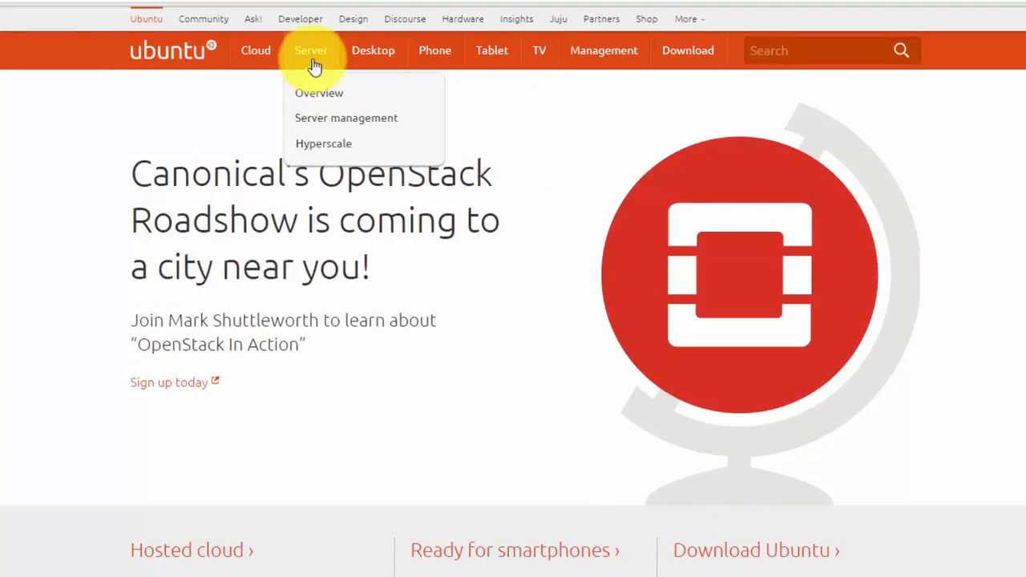
{"action": "left_click", "coordinate": [313, 59]}
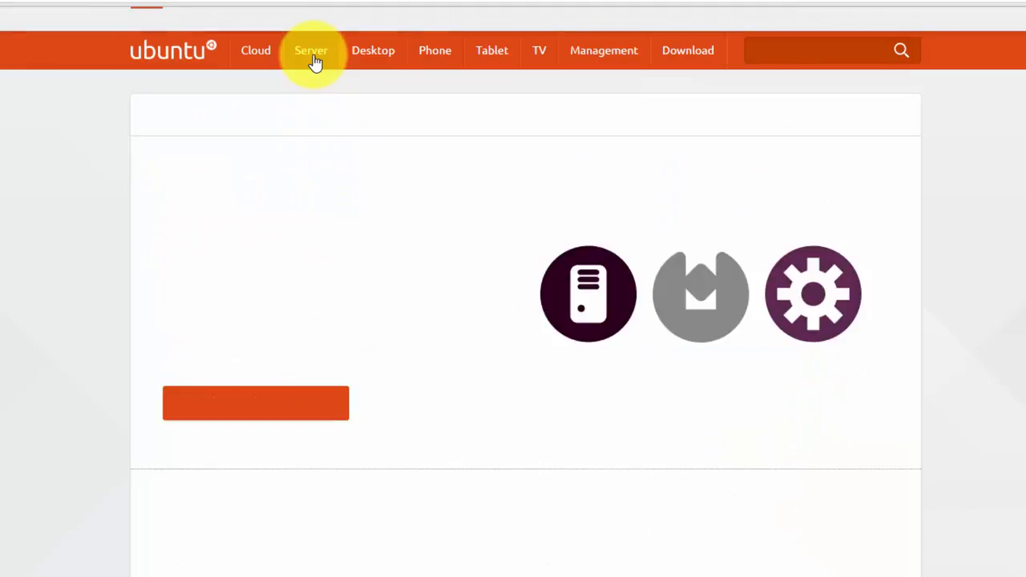
{"action": "left_click", "coordinate": [342, 412]}
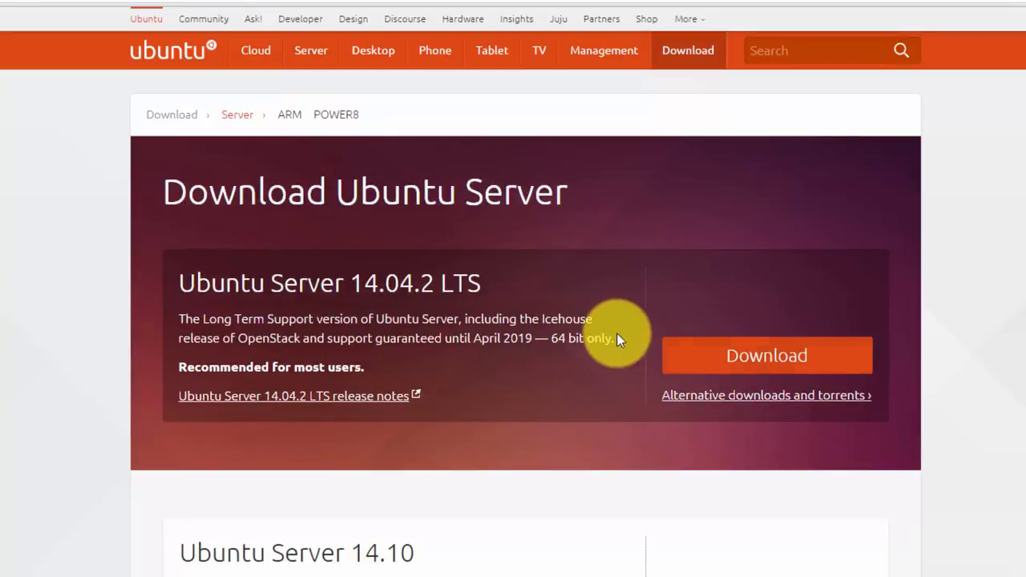
{"action": "left_click_drag", "start_coordinate": [619, 337], "coordinate": [551, 345]}
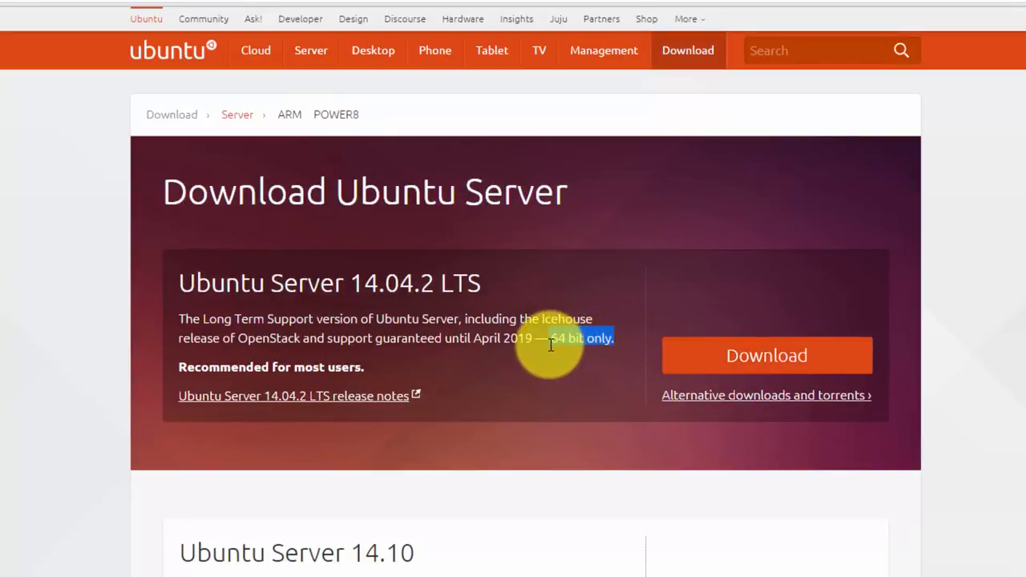
{"action": "left_click", "coordinate": [592, 356]}
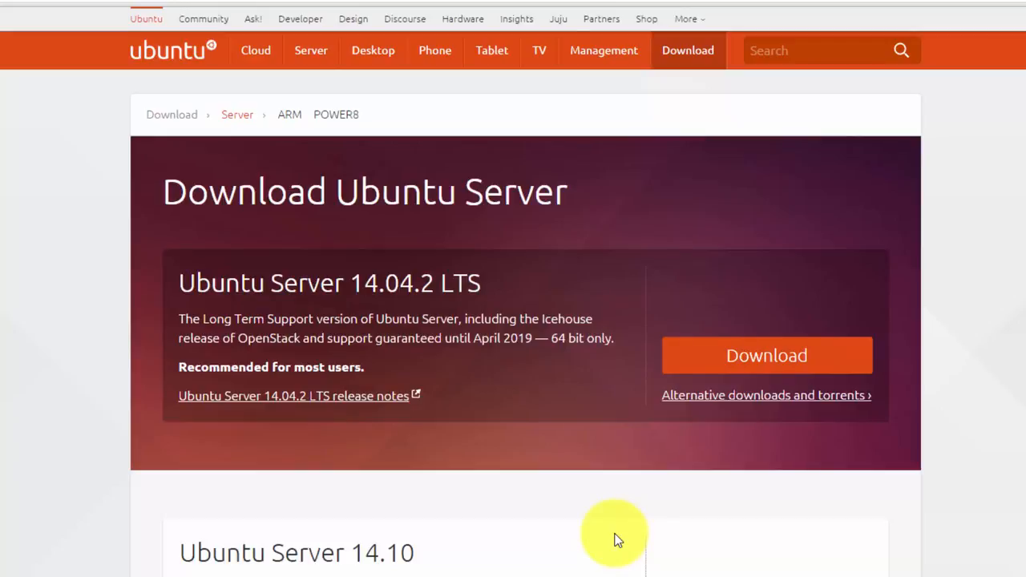
{"action": "left_click", "coordinate": [733, 370]}
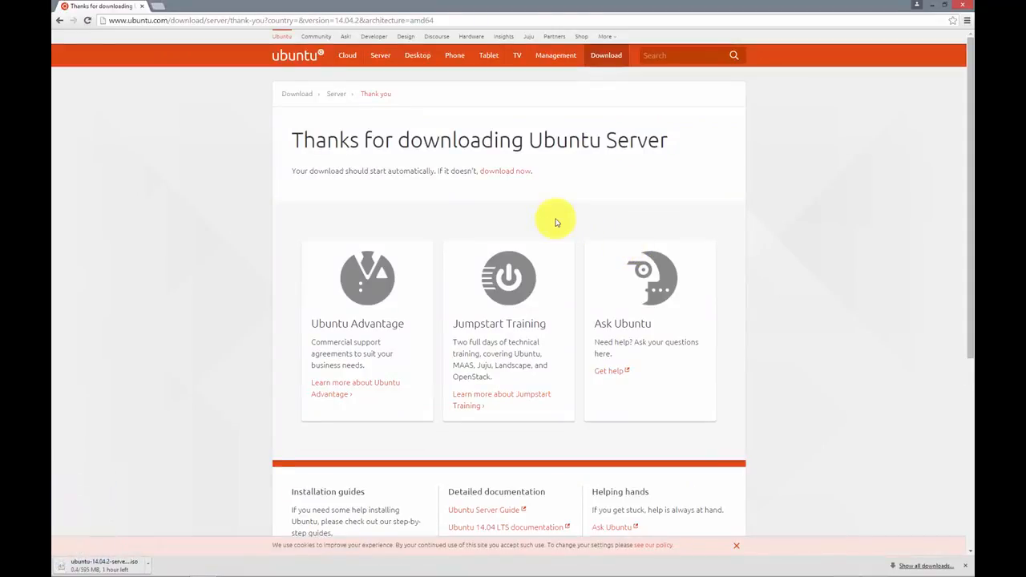
{"action": "key", "text": "ctrl+j"}
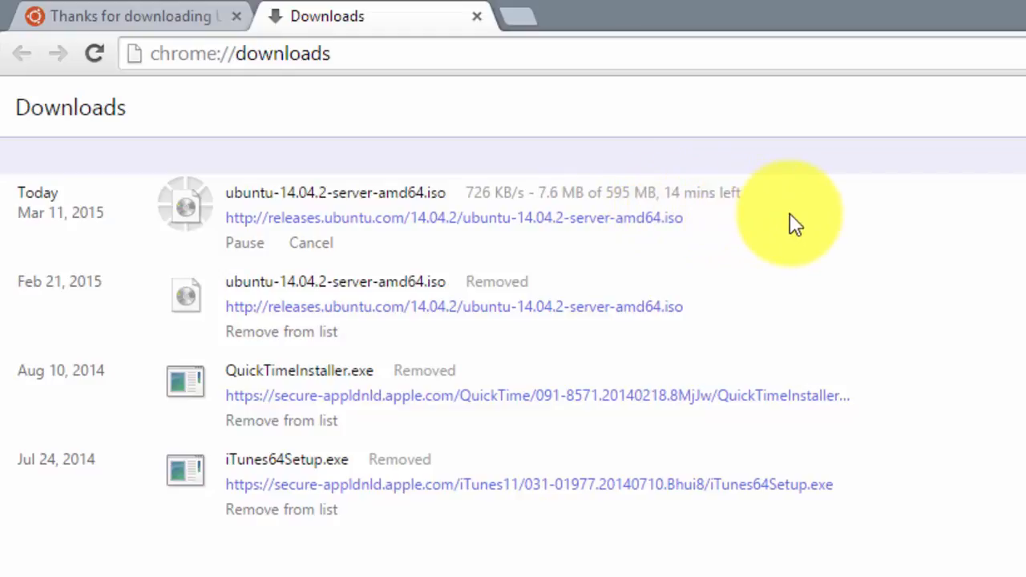
Step: Return to the Ubuntu site and open the alternative downloads page at its BitTorrent section
{"action": "left_click", "coordinate": [180, 16]}
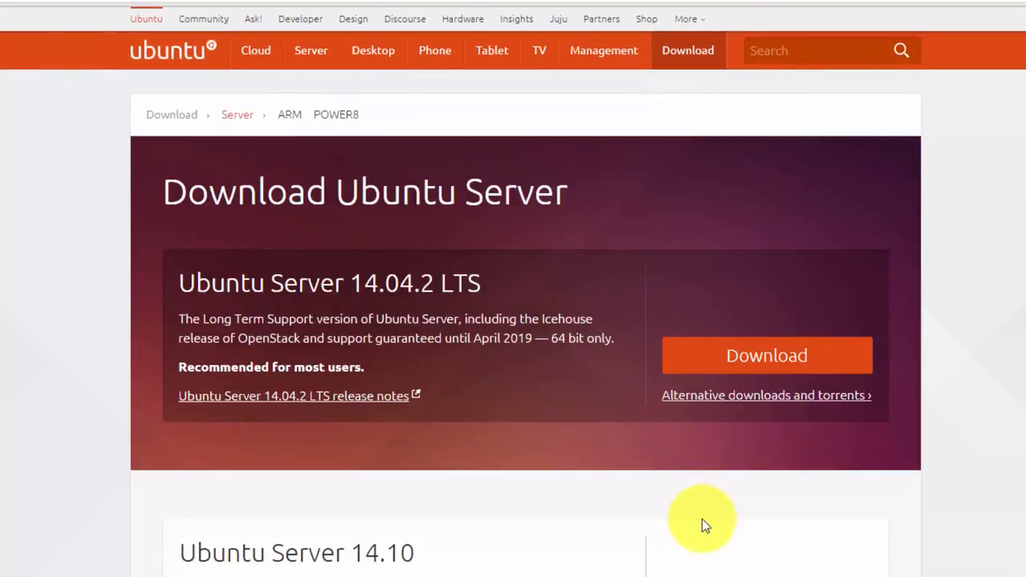
{"action": "left_click", "coordinate": [779, 399]}
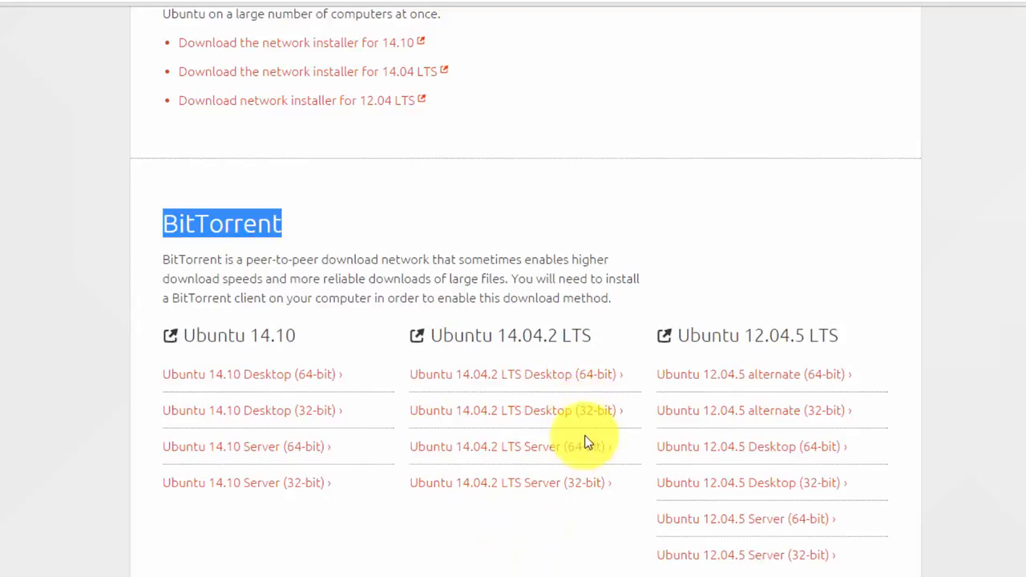
{"action": "left_click", "coordinate": [488, 550]}
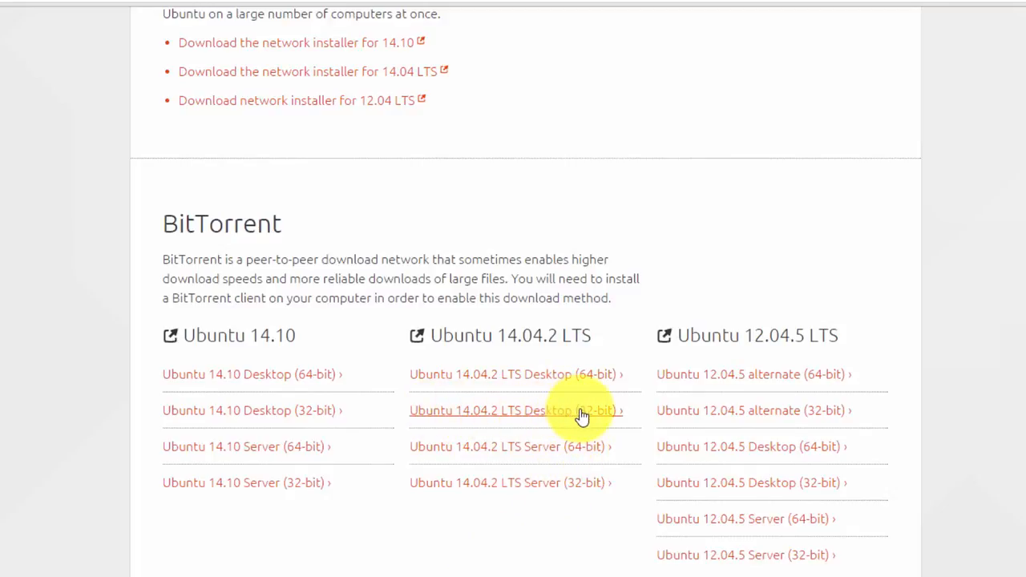
{"action": "scroll", "coordinate": [582, 416], "scroll_direction": "up", "scroll_amount": 4}
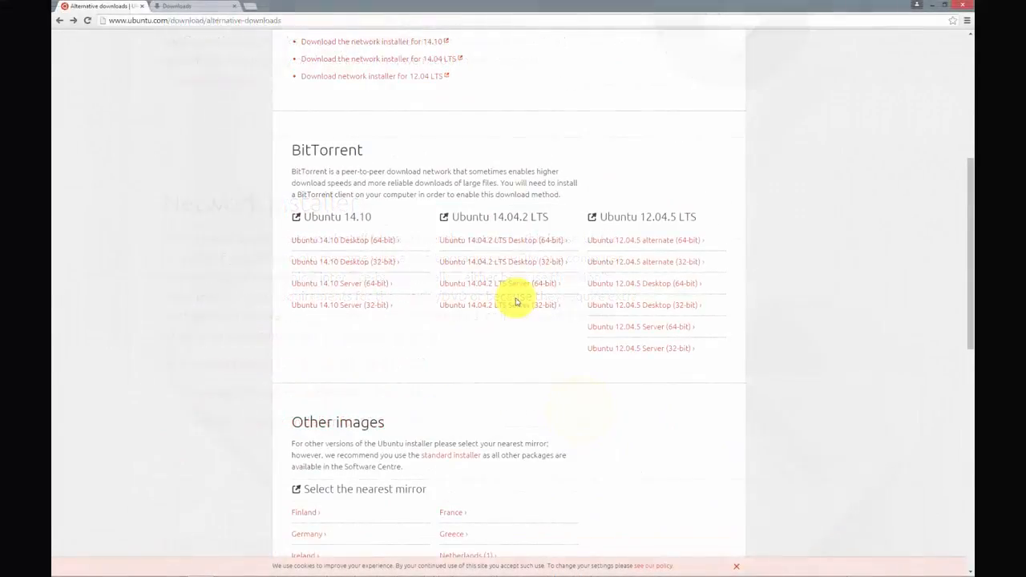
{"action": "left_click", "coordinate": [251, 6]}
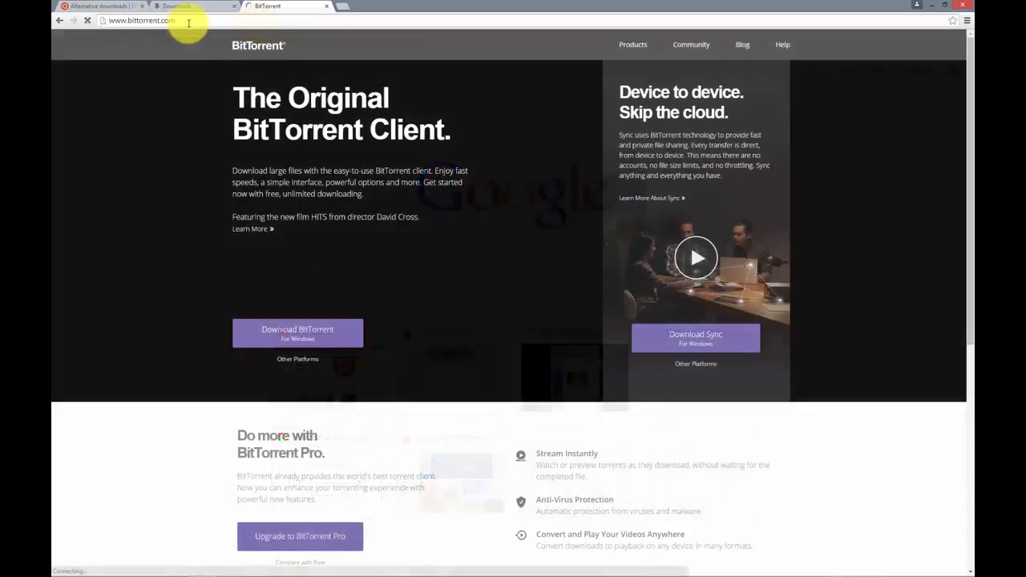
{"action": "left_click", "coordinate": [106, 21]}
{"action": "left_click", "coordinate": [468, 303]}
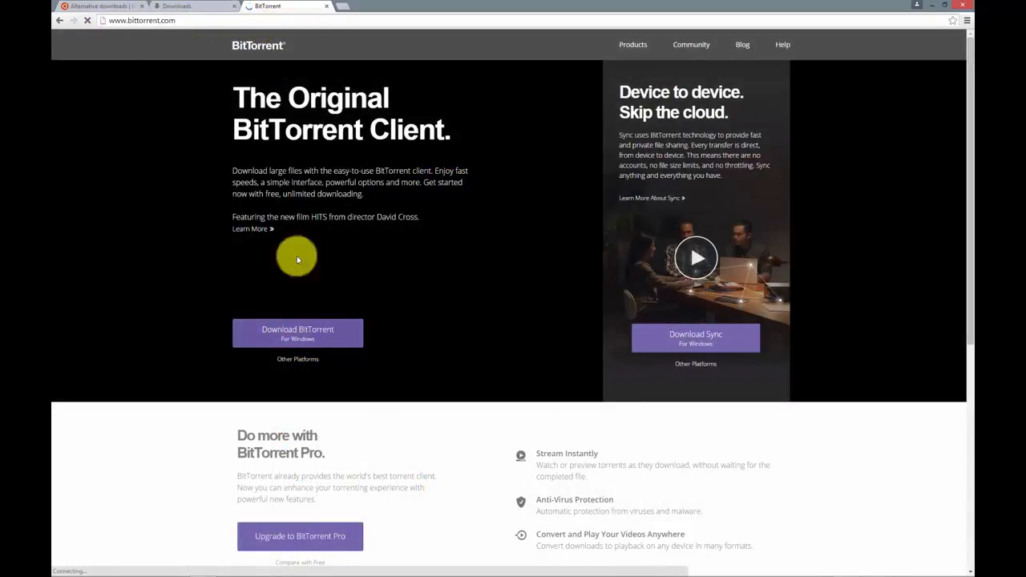
Step: Download the Ubuntu 14.04.2 LTS Desktop (32-bit) torrent and add it to the BitTorrent client with the default options
{"action": "left_click", "coordinate": [167, 6]}
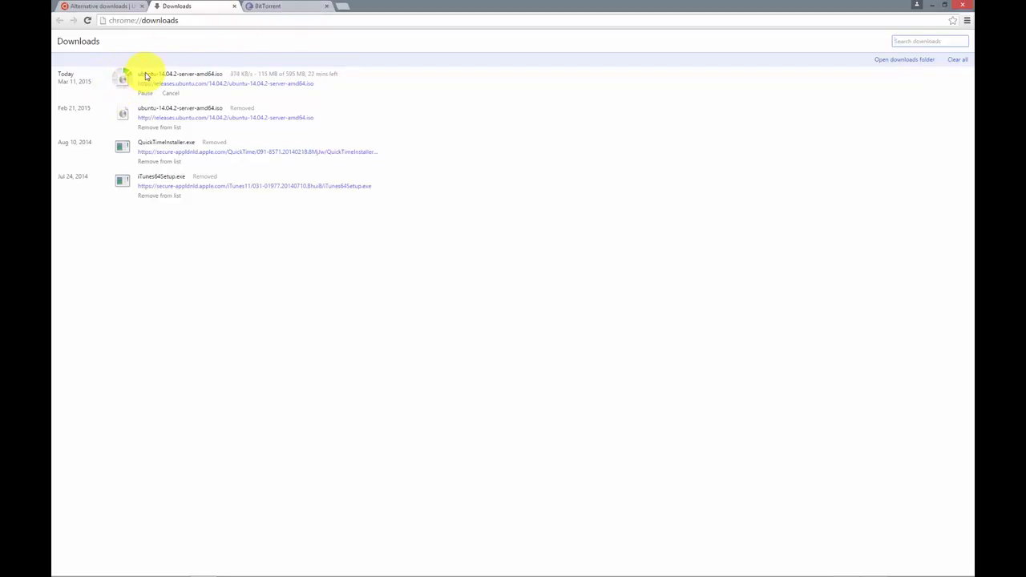
{"action": "left_click", "coordinate": [276, 7]}
{"action": "left_click", "coordinate": [90, 7]}
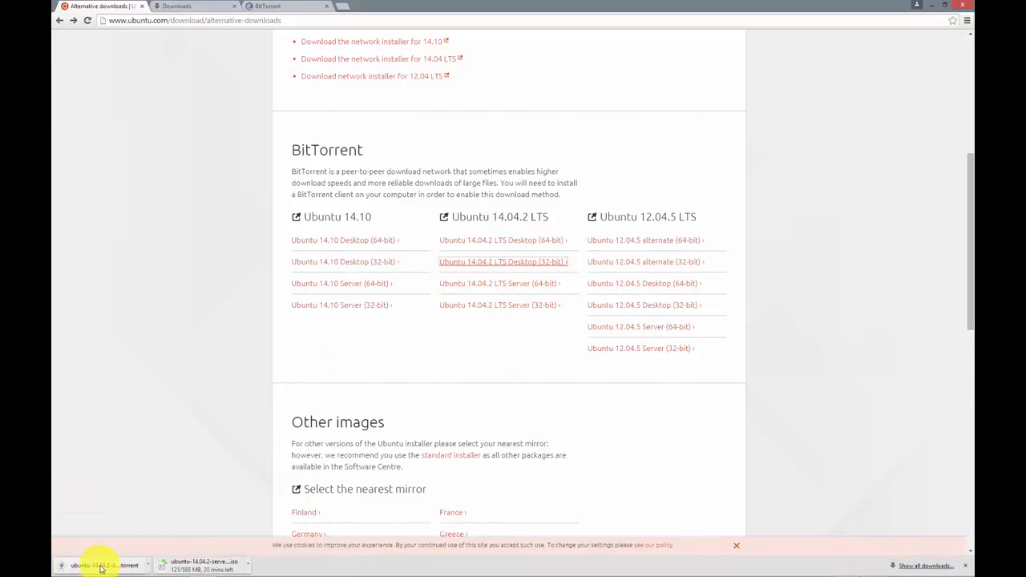
{"action": "left_click", "coordinate": [180, 6]}
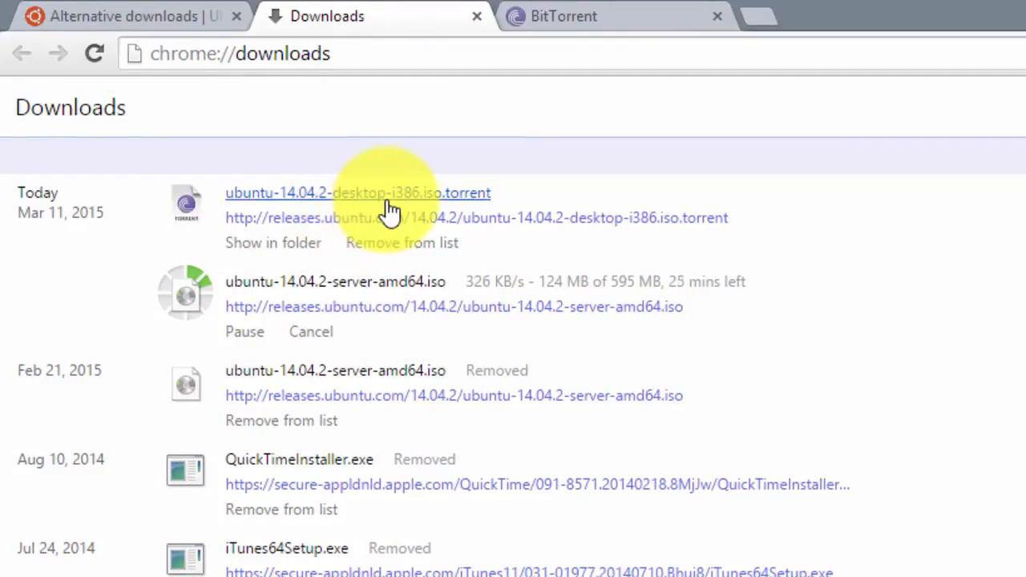
{"action": "left_click", "coordinate": [391, 196]}
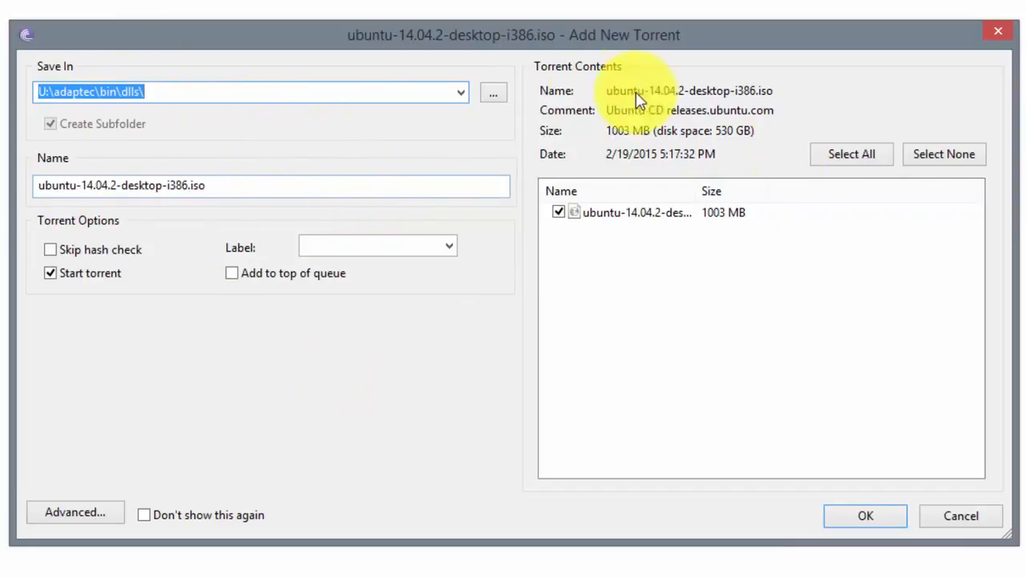
{"action": "left_click", "coordinate": [872, 519]}
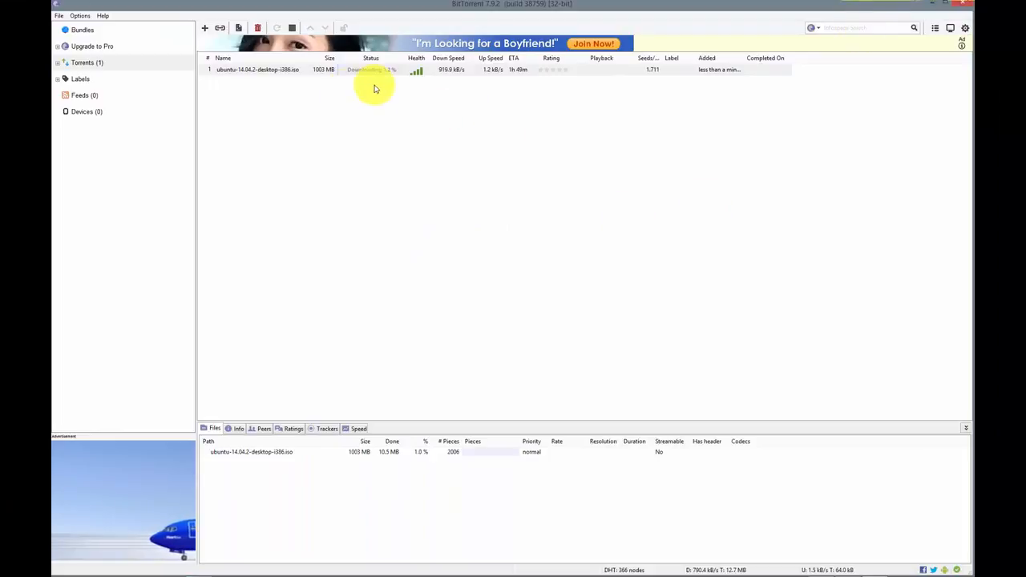
Step: Minimize BitTorrent and exit Chrome, cancelling the server ISO download in progress
{"action": "left_click", "coordinate": [933, 7]}
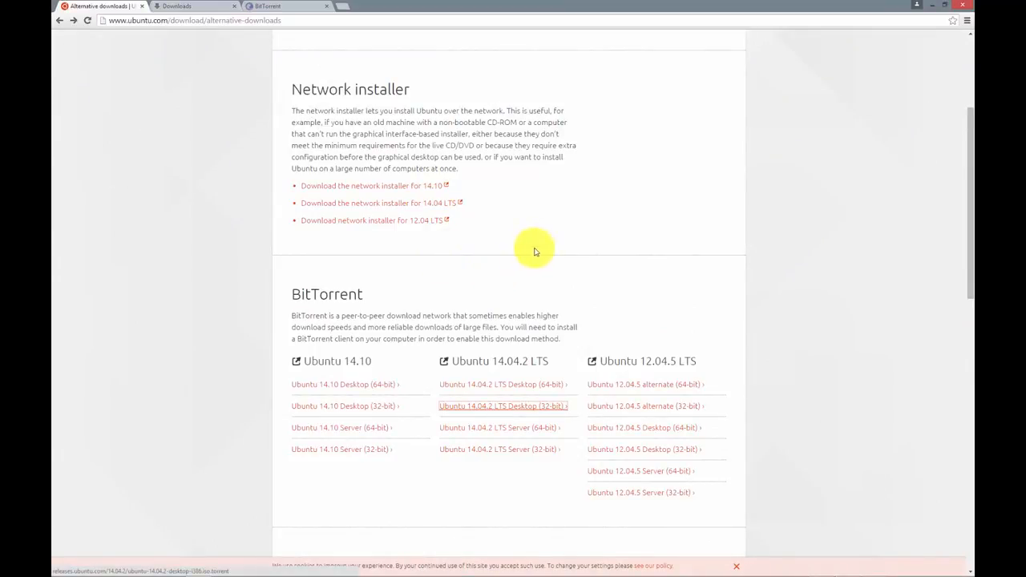
{"action": "left_click", "coordinate": [935, 8]}
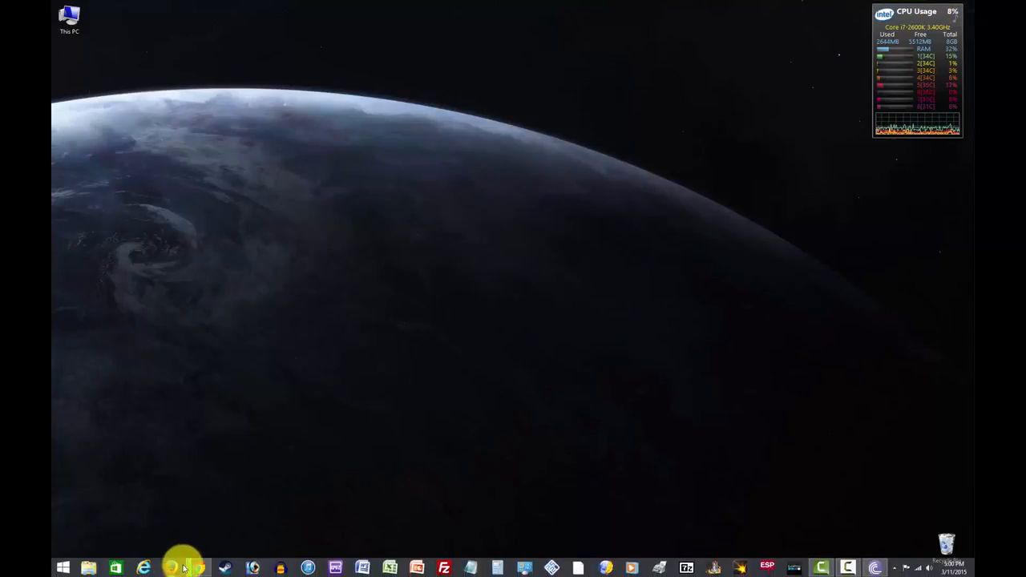
{"action": "left_click", "coordinate": [196, 561]}
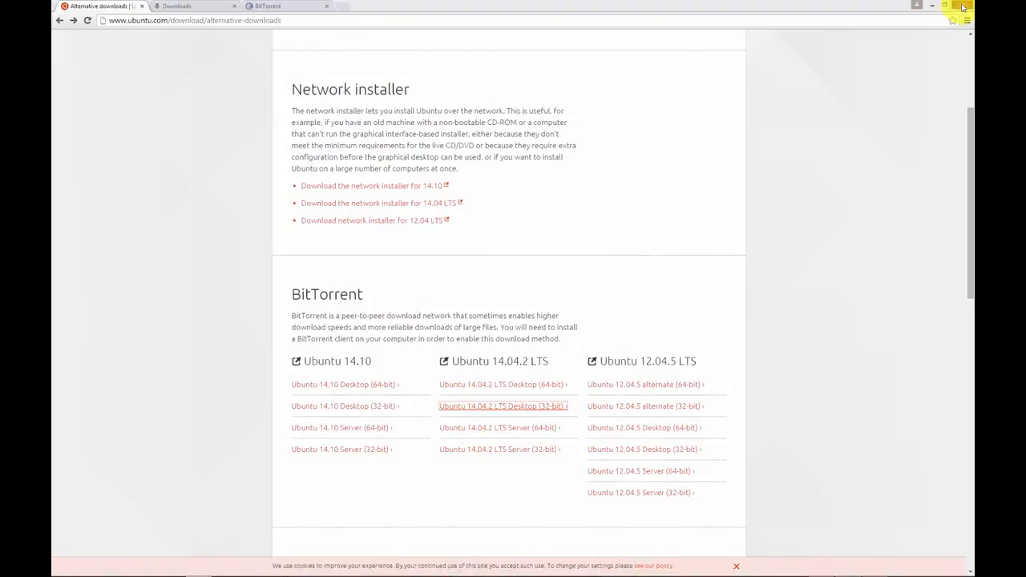
{"action": "left_click", "coordinate": [961, 5]}
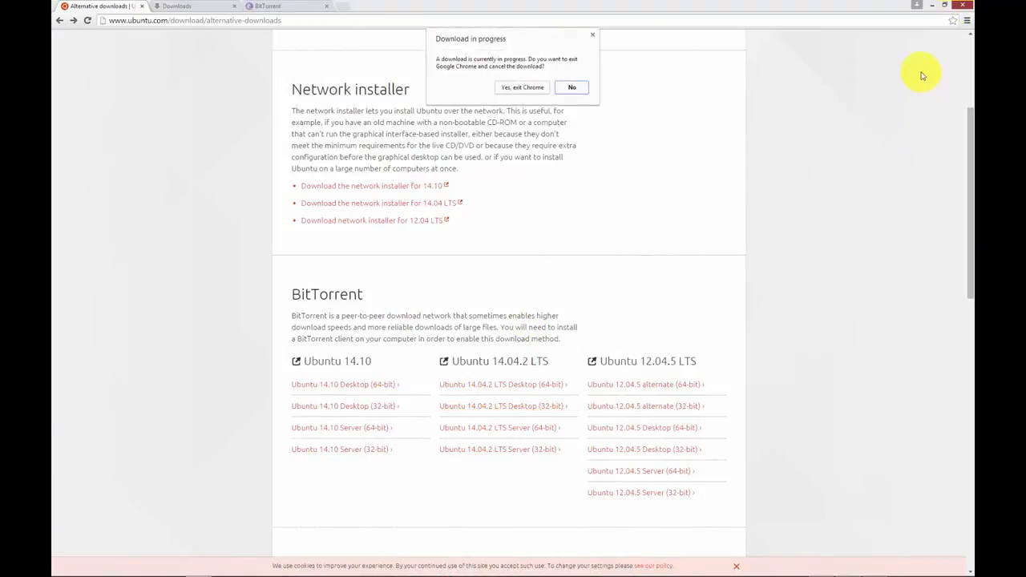
{"action": "left_click", "coordinate": [525, 87]}
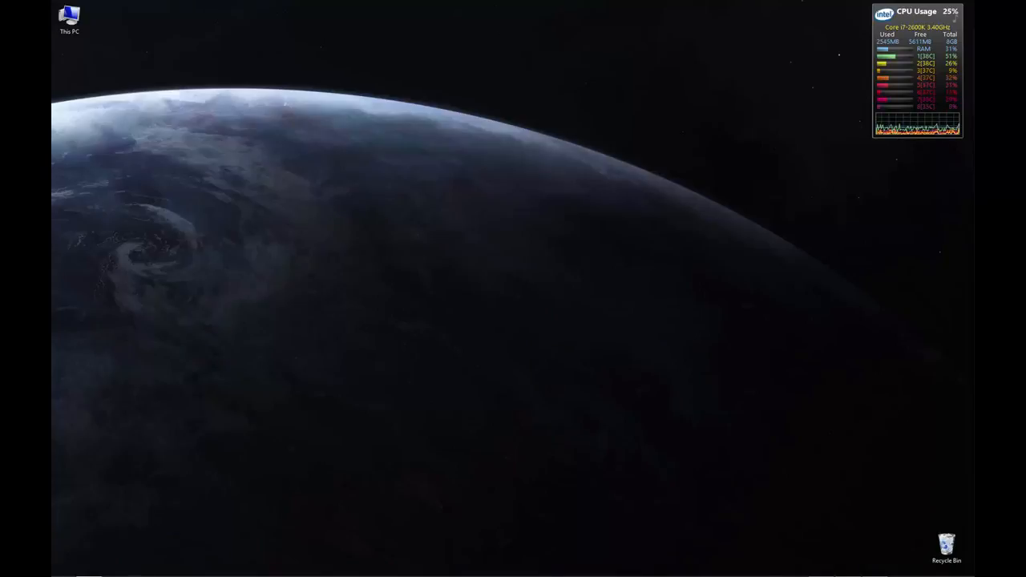
Step: Open File Explorer and go to the Programs & Operating Systems folder inside Installer Archives on the Yoda (U:) drive
{"action": "key", "text": "super+e"}
{"action": "left_click_drag", "start_coordinate": [508, 147], "coordinate": [545, 98]}
{"action": "left_click", "coordinate": [526, 278]}
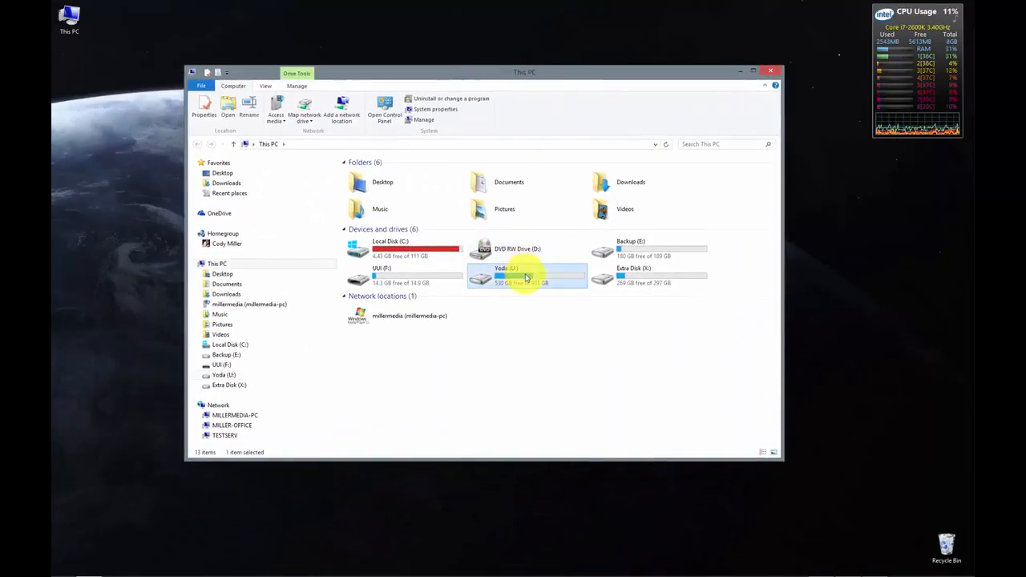
{"action": "double_click", "coordinate": [527, 278]}
{"action": "left_click", "coordinate": [401, 285]}
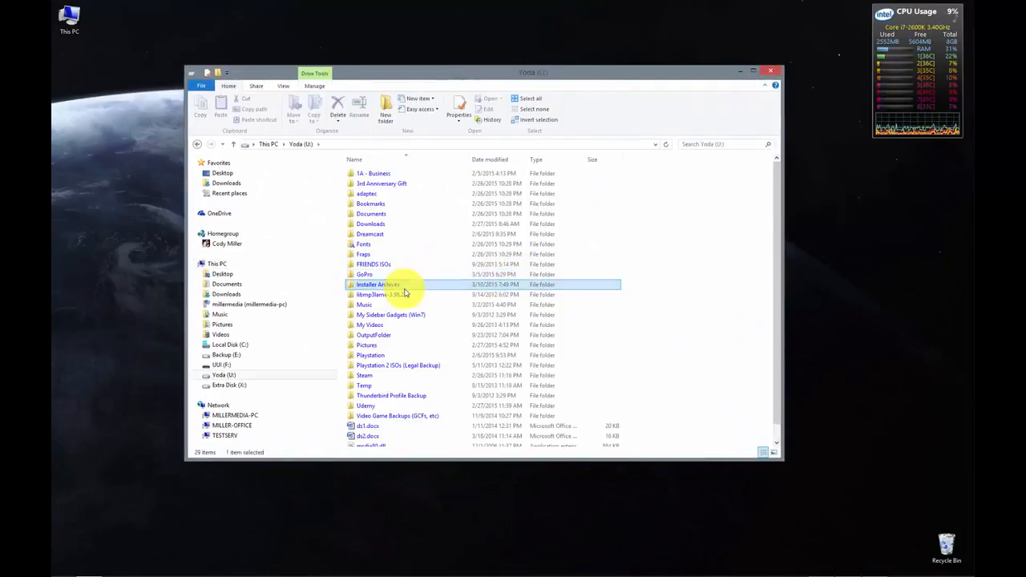
{"action": "double_click", "coordinate": [404, 288]}
{"action": "left_click", "coordinate": [412, 287]}
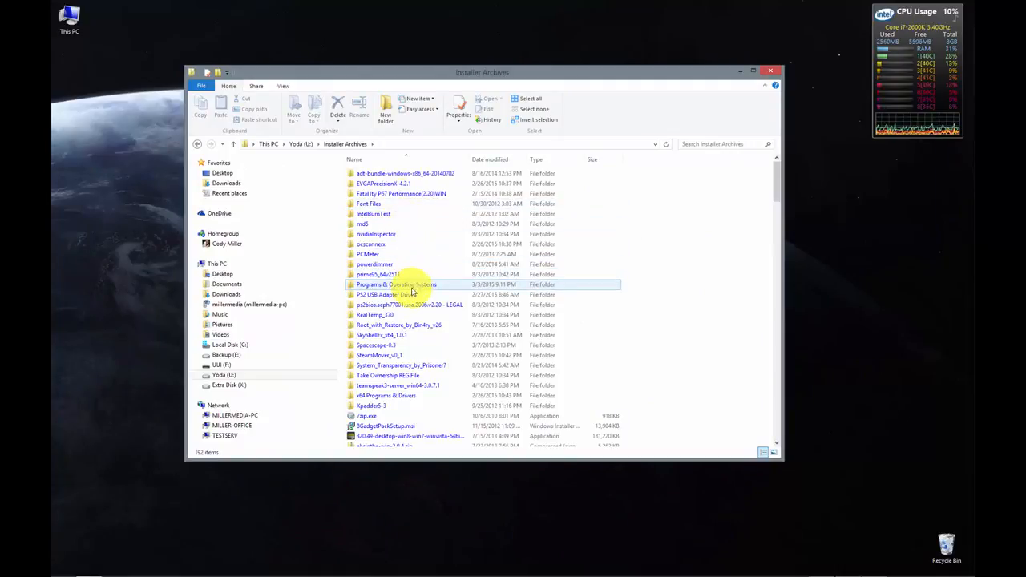
{"action": "double_click", "coordinate": [412, 287]}
Step: Look through the Ubuntu Server 14 32 bit and Ubuntu Server 14 64 bit folders for their ISO files
{"action": "left_click", "coordinate": [401, 215]}
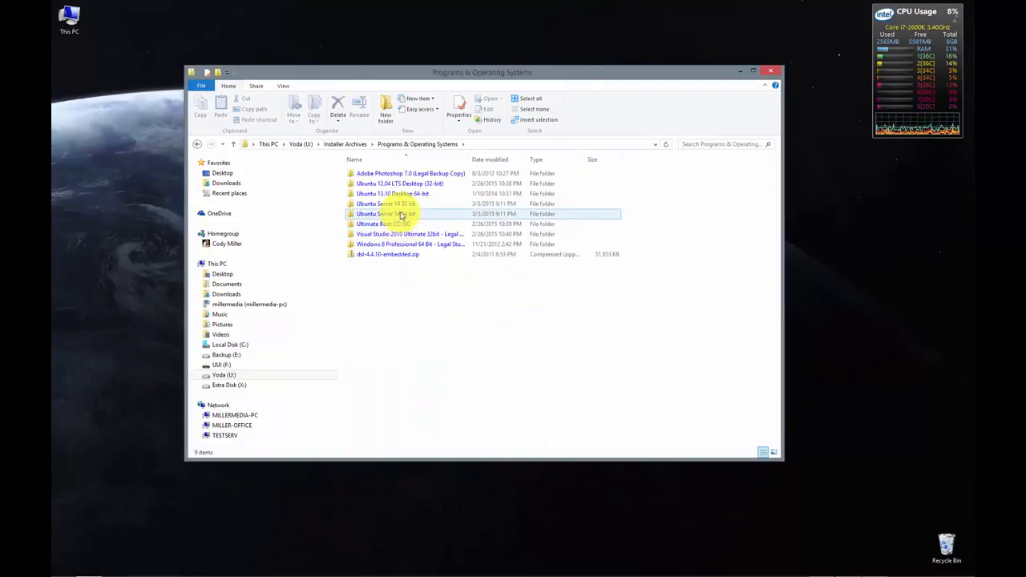
{"action": "left_click", "coordinate": [399, 205]}
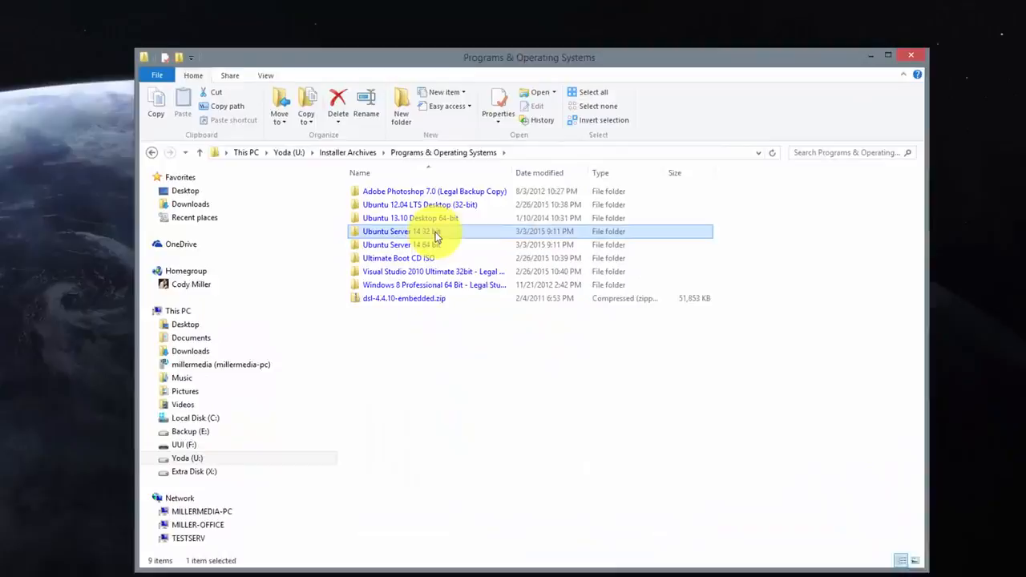
{"action": "double_click", "coordinate": [403, 205]}
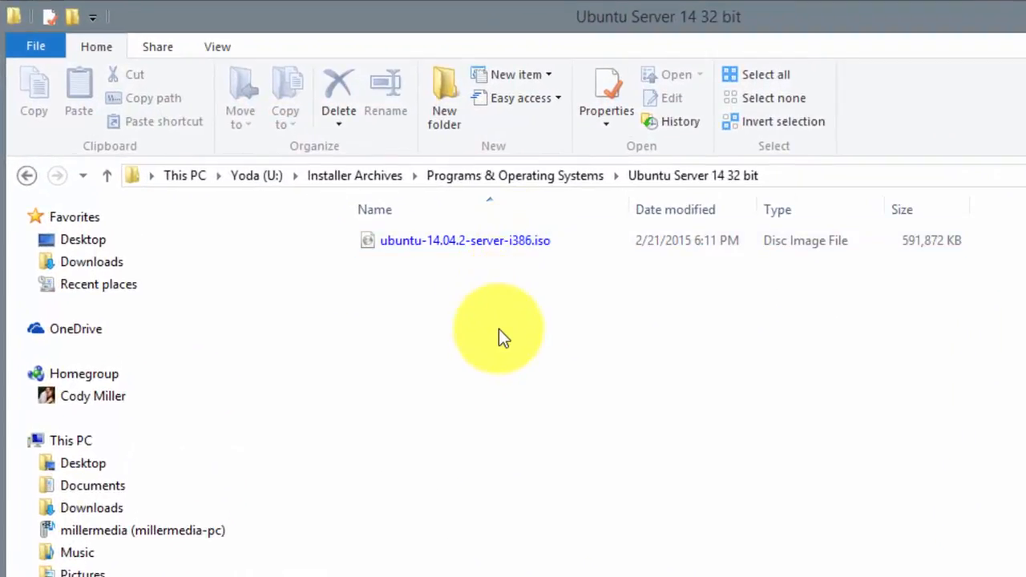
{"action": "key", "text": "BackSpace"}
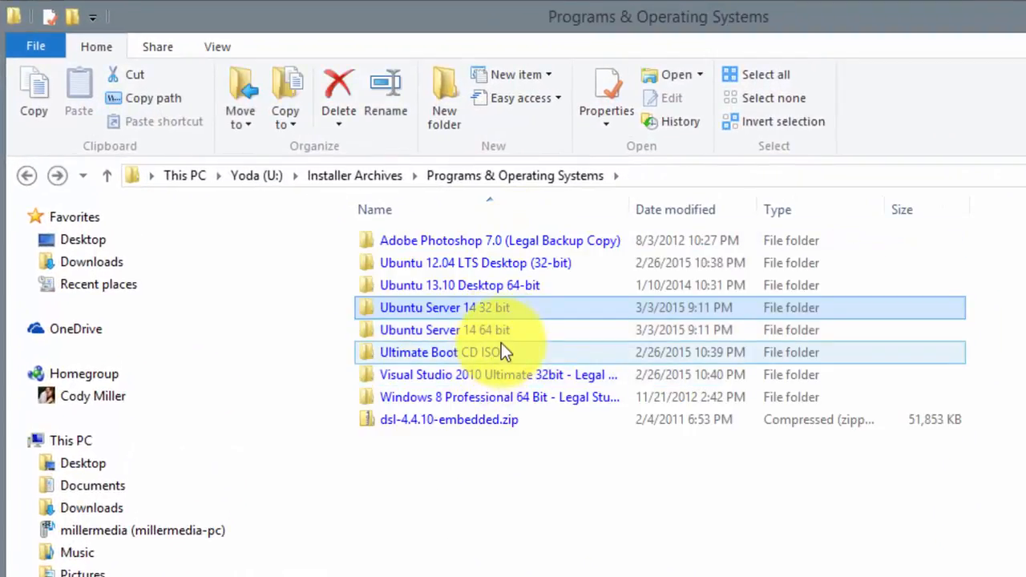
{"action": "double_click", "coordinate": [507, 335]}
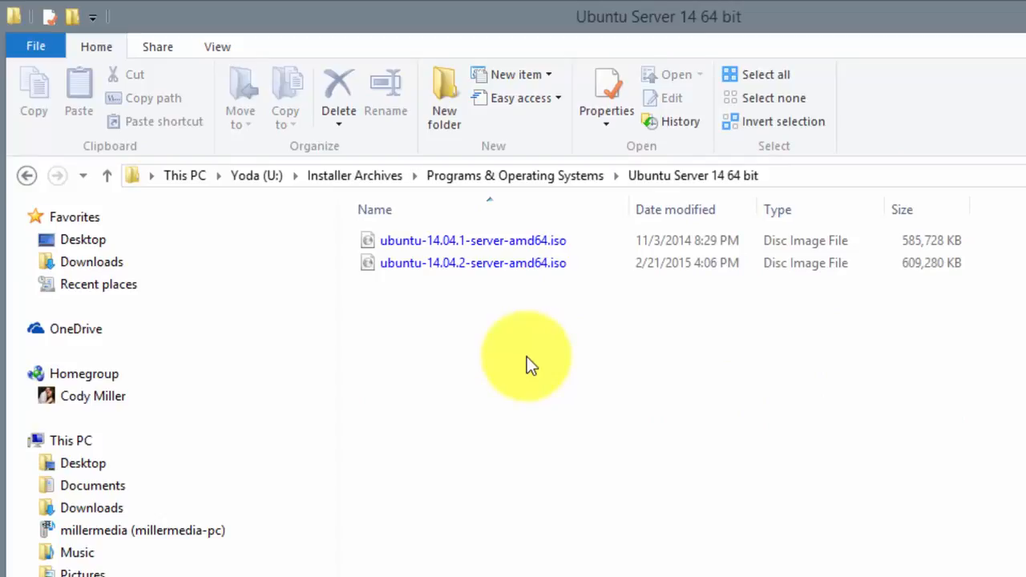
Step: View the ISO file in the Ubuntu Server 14 32 bit folder, and close File Explorer
{"action": "key", "text": "BackSpace"}
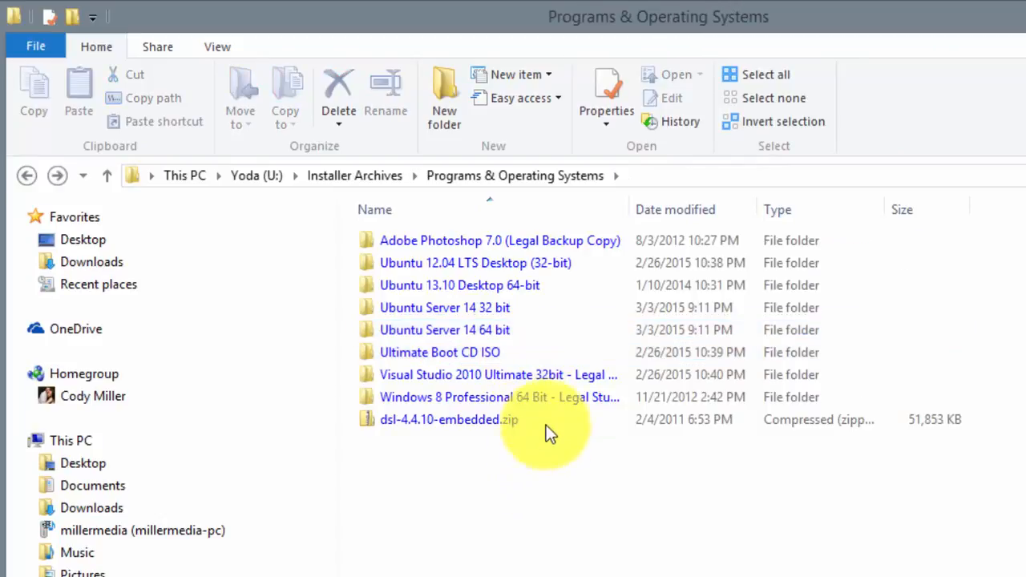
{"action": "double_click", "coordinate": [542, 307]}
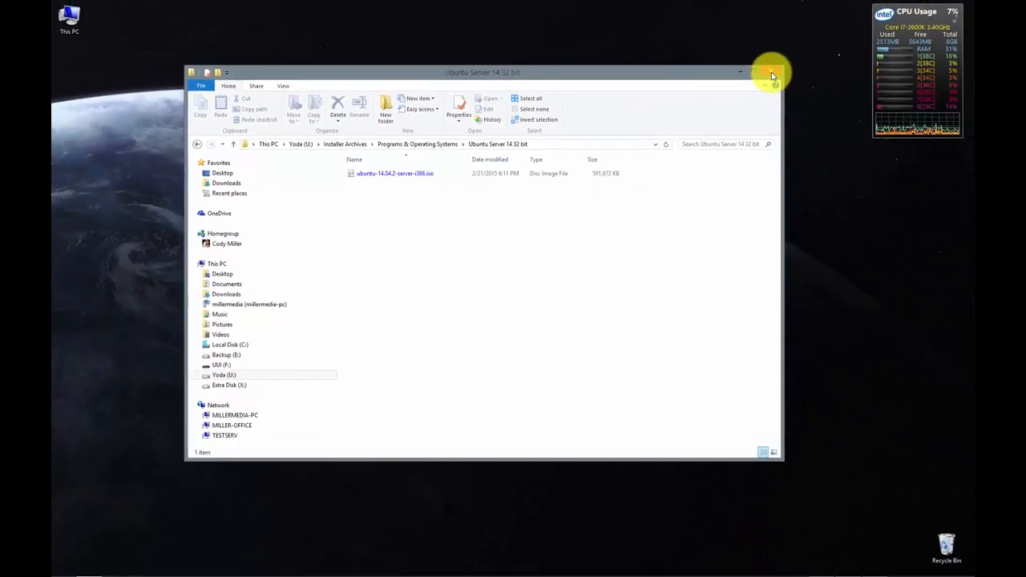
{"action": "left_click", "coordinate": [774, 75]}
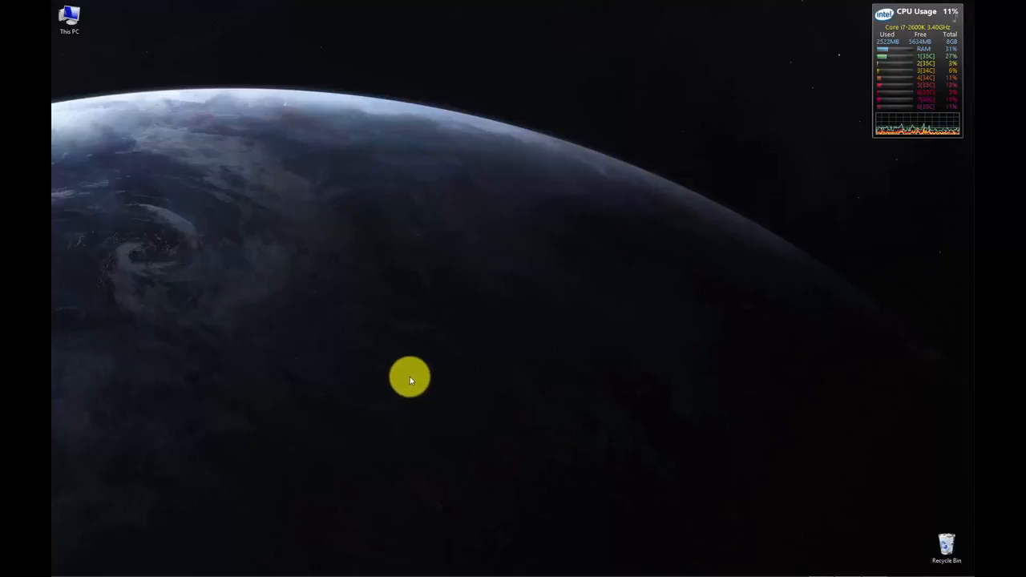
Step: Open Chrome, go to infrarecorder.org and show the site's Downloads page
{"action": "mouse_move", "coordinate": [236, 566]}
{"action": "left_click", "coordinate": [198, 567]}
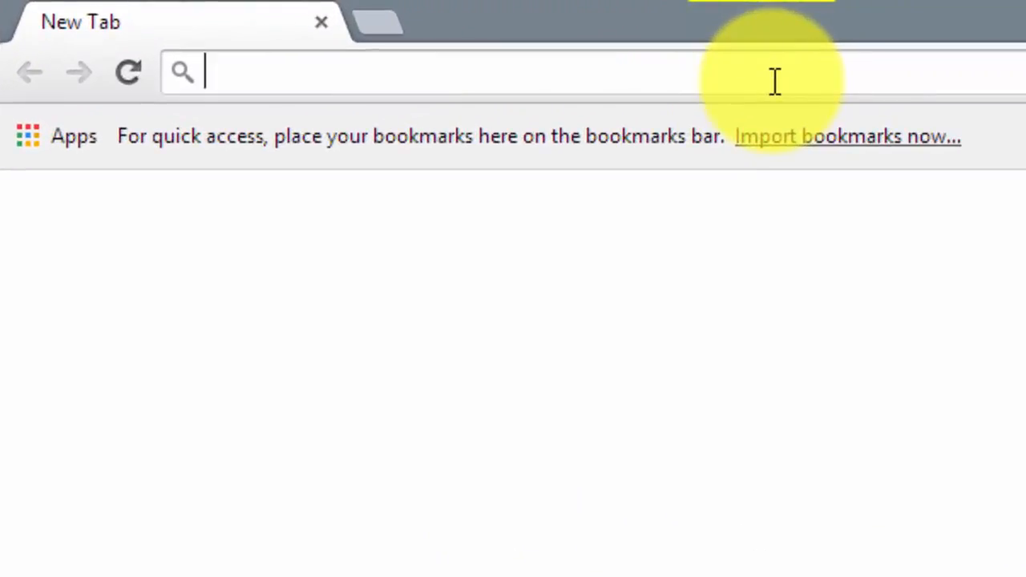
{"action": "type", "text": "infrarec"}
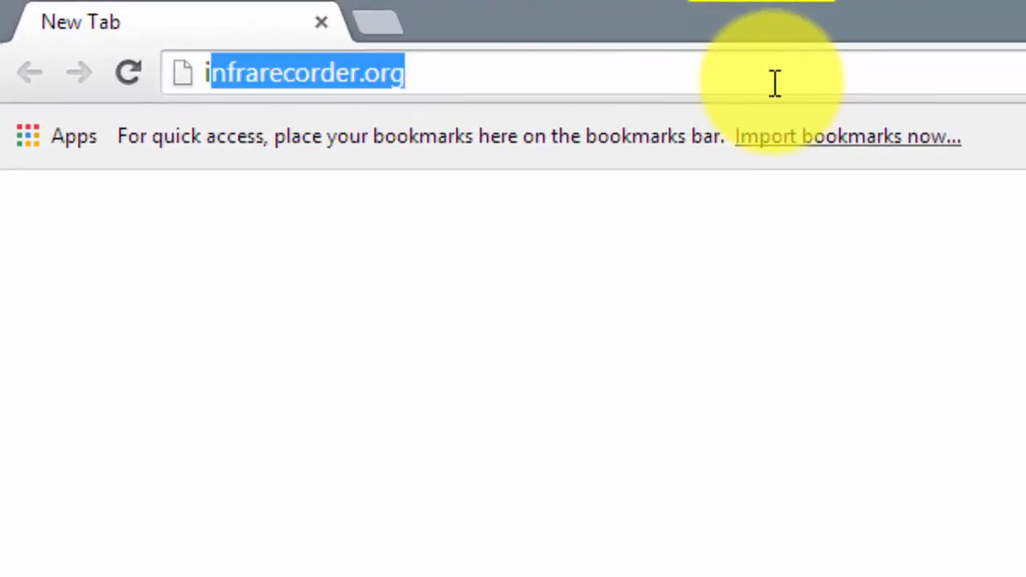
{"action": "type", "text": "order.or"}
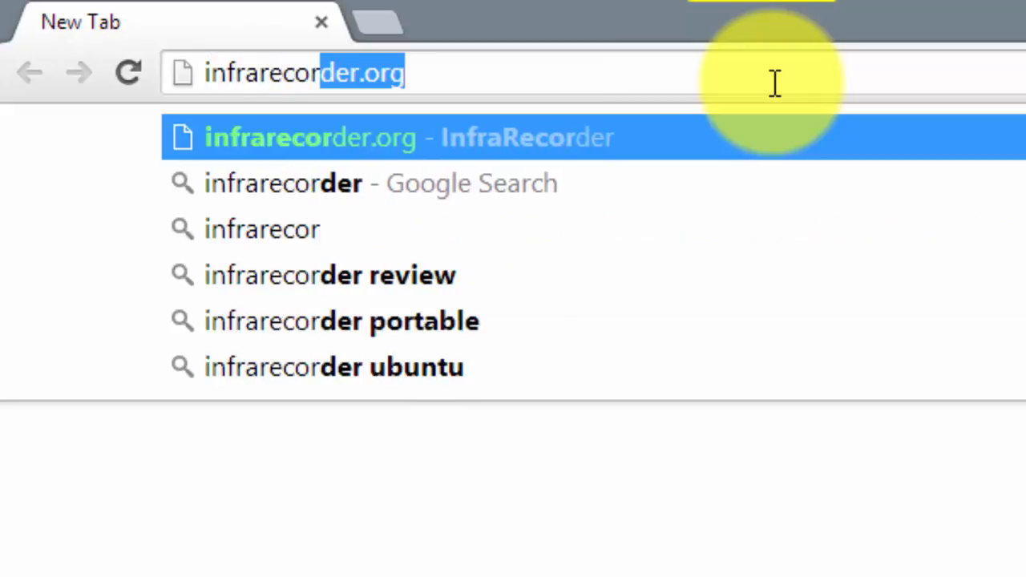
{"action": "type", "text": "g"}
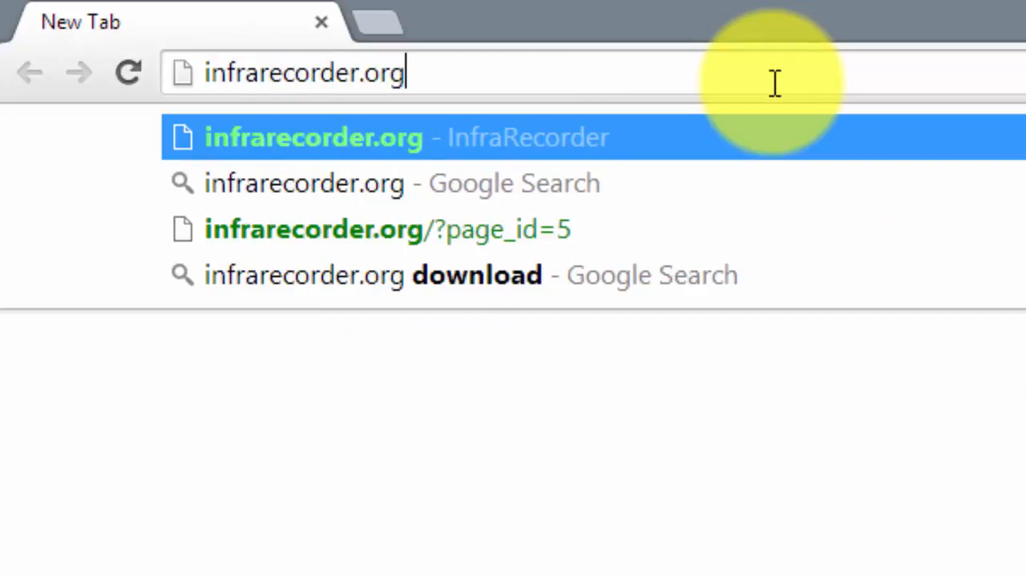
{"action": "key", "text": "Return"}
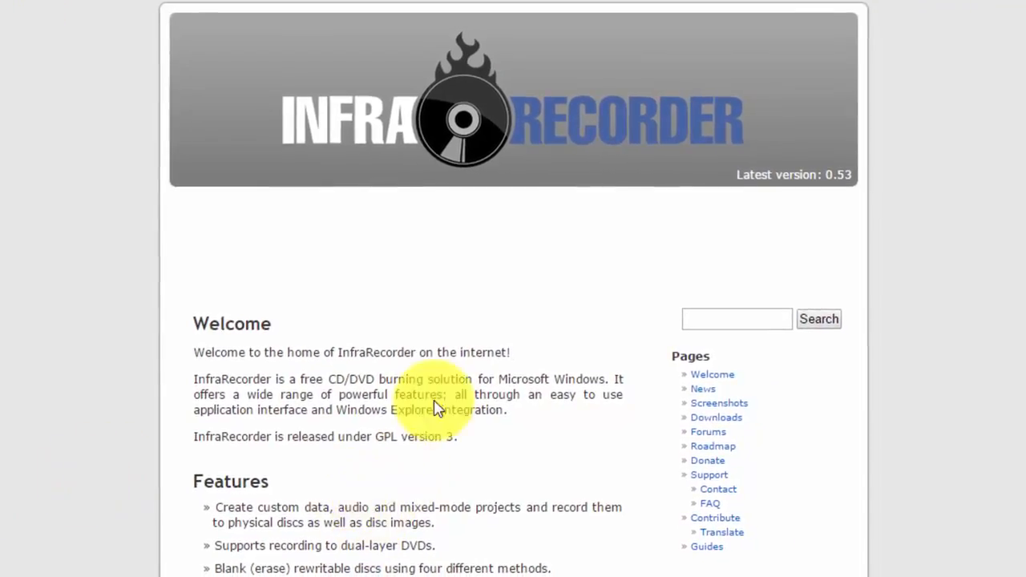
{"action": "left_click", "coordinate": [729, 420]}
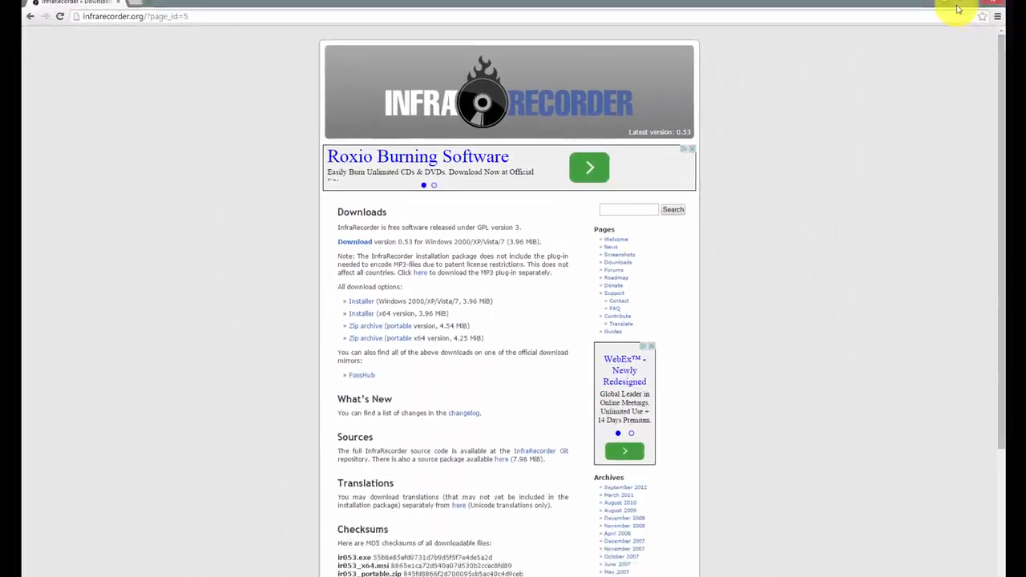
Step: Minimize Chrome and place the InfraRecorder shortcut in the middle of the desktop
{"action": "left_click", "coordinate": [957, 6]}
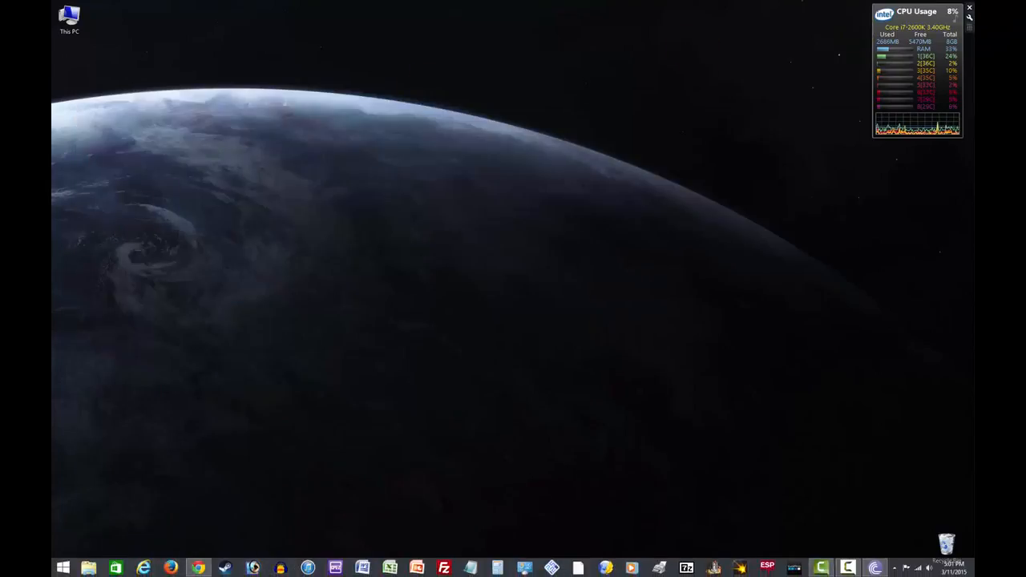
{"action": "left_click_drag", "start_coordinate": [53, 275], "coordinate": [489, 266]}
{"action": "left_click", "coordinate": [477, 338]}
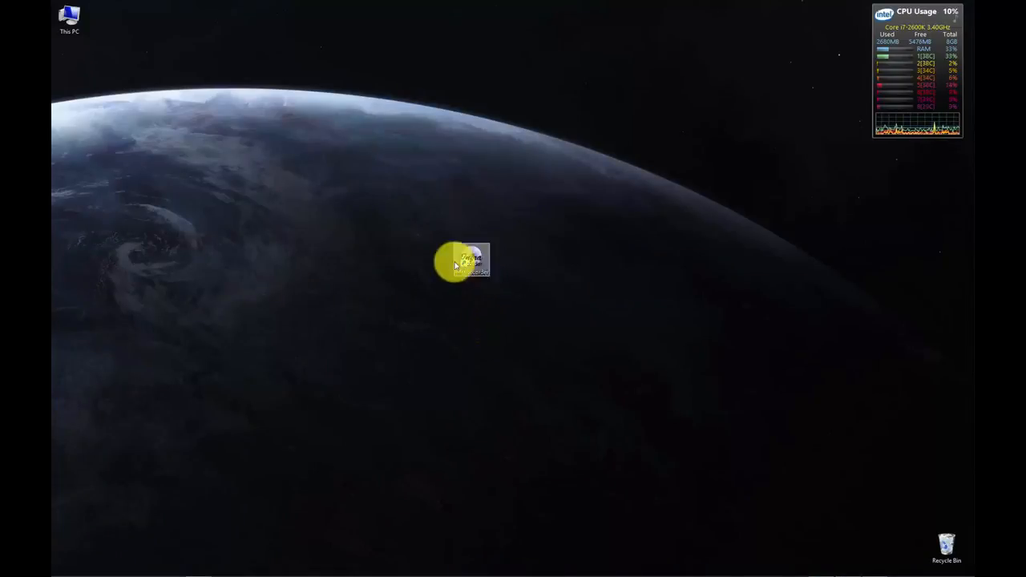
Step: Return to Chrome, go to pendrivelinux.com in a new tab and open the Universal USB Installer page
{"action": "left_click", "coordinate": [203, 556]}
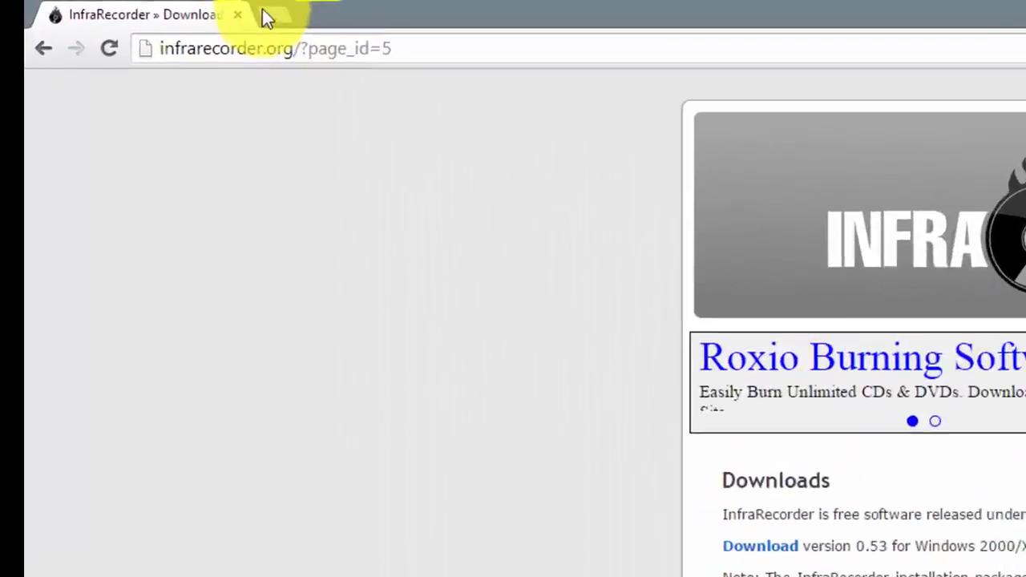
{"action": "left_click", "coordinate": [164, 6]}
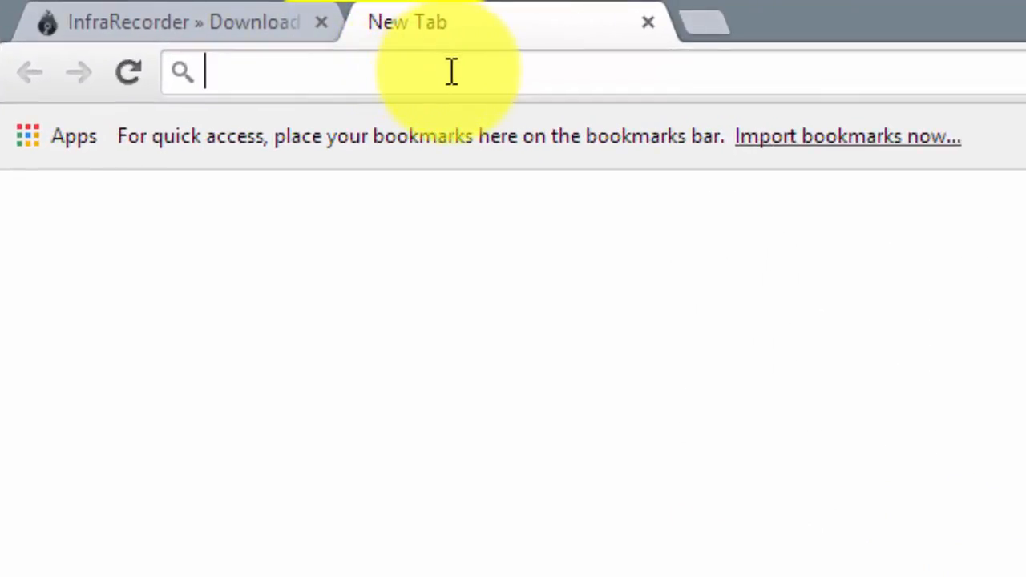
{"action": "type", "text": "pendrive"}
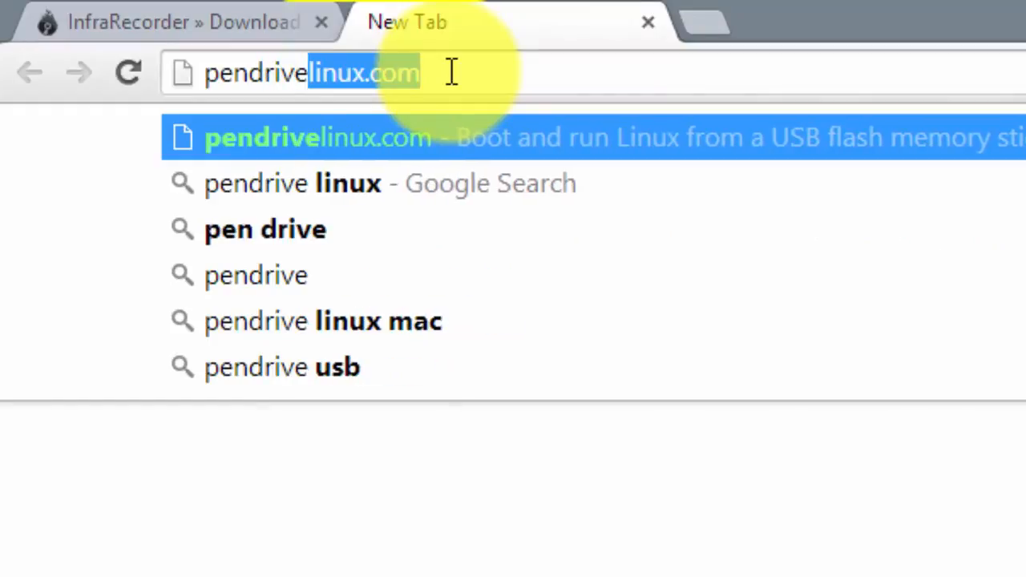
{"action": "type", "text": "linux.com"}
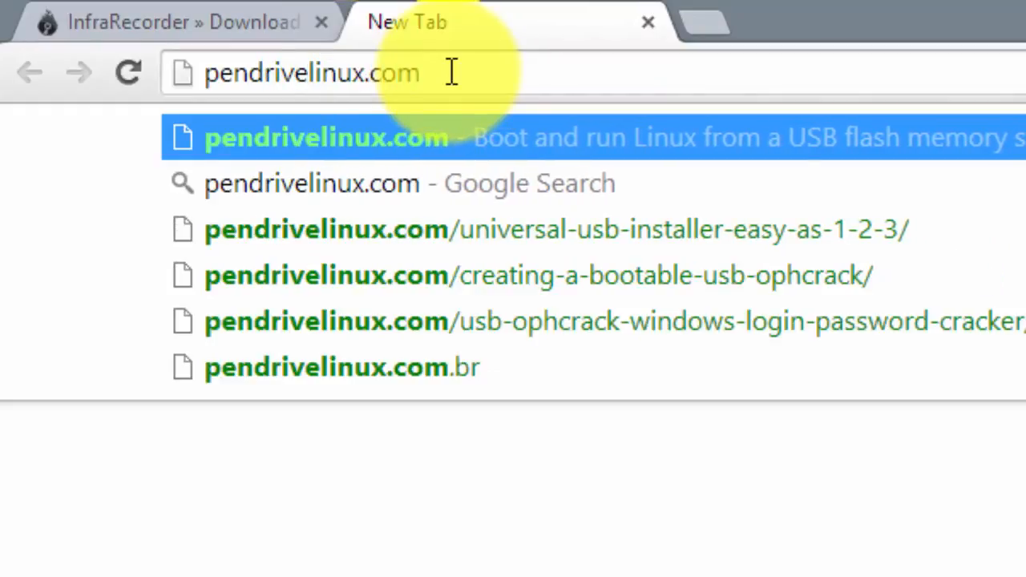
{"action": "key", "text": "Return"}
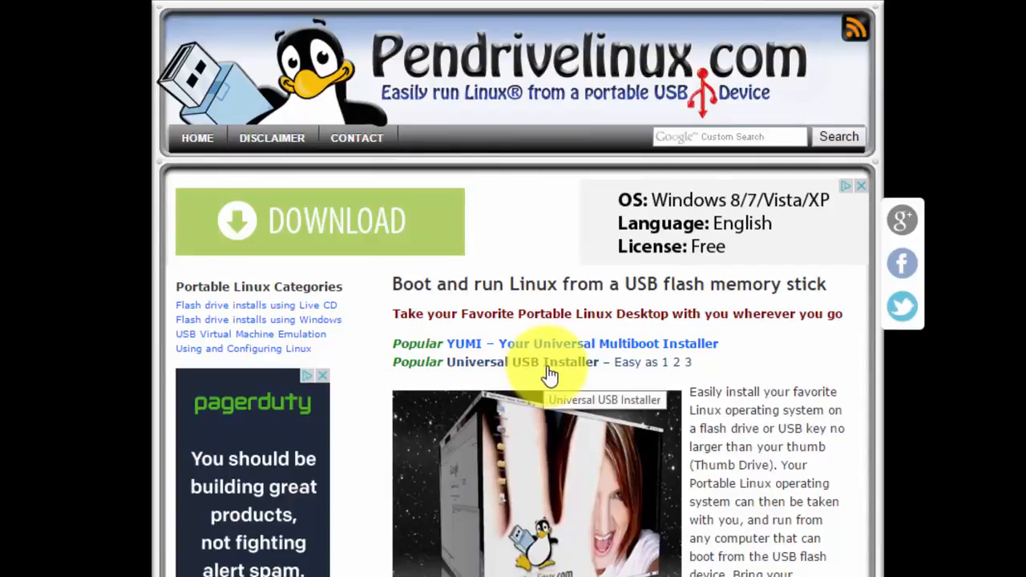
{"action": "left_click", "coordinate": [549, 374]}
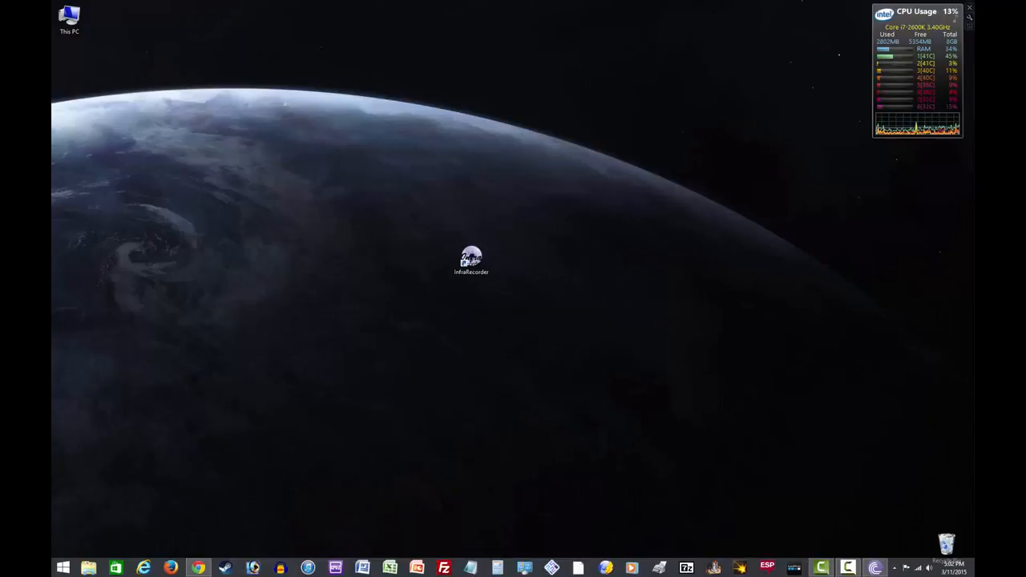
Step: Place the Universal USB Installer icon beside the InfraRecorder shortcut on the desktop and cancel the Burn a Disc dialog
{"action": "left_click_drag", "start_coordinate": [262, 314], "coordinate": [553, 258]}
{"action": "left_click", "coordinate": [526, 316]}
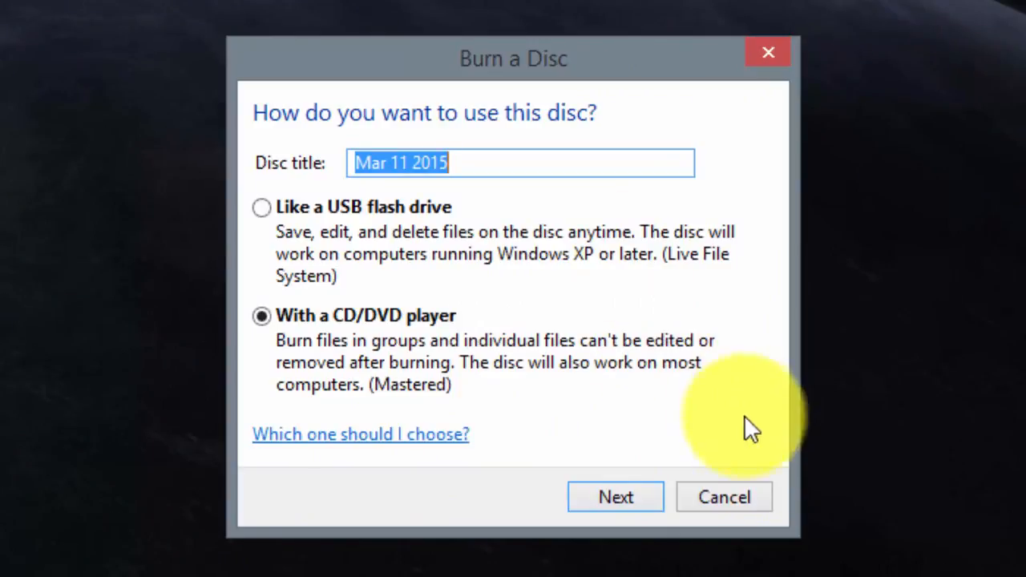
{"action": "left_click", "coordinate": [756, 497]}
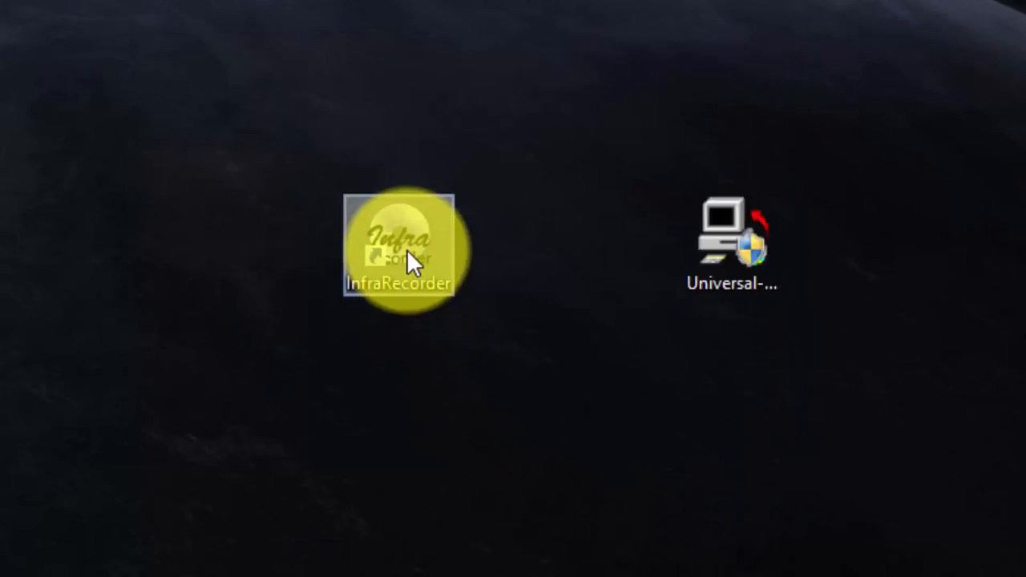
Step: Launch InfraRecorder from its desktop shortcut and start the Burn Image action
{"action": "double_click", "coordinate": [407, 250]}
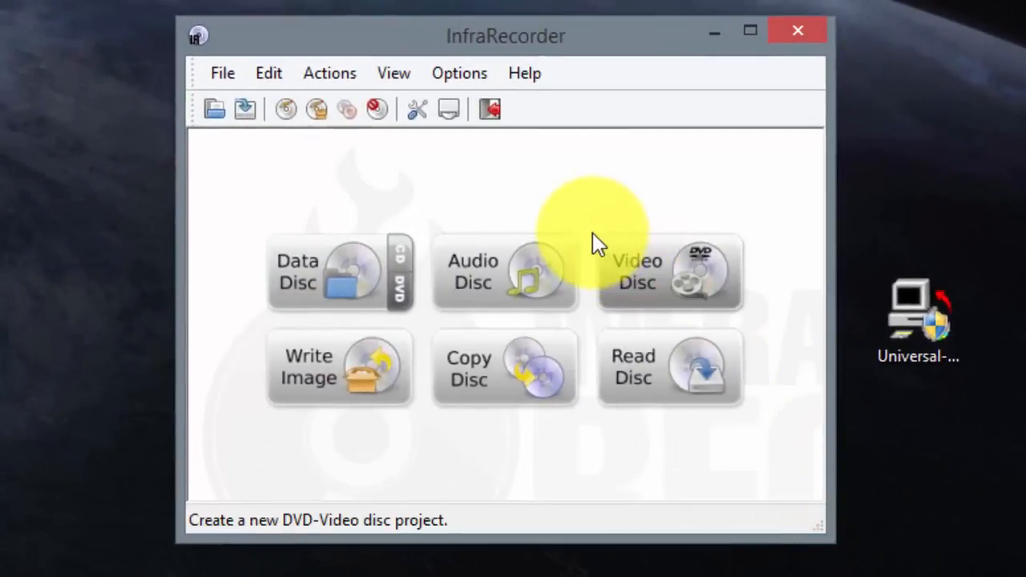
{"action": "left_click", "coordinate": [339, 76]}
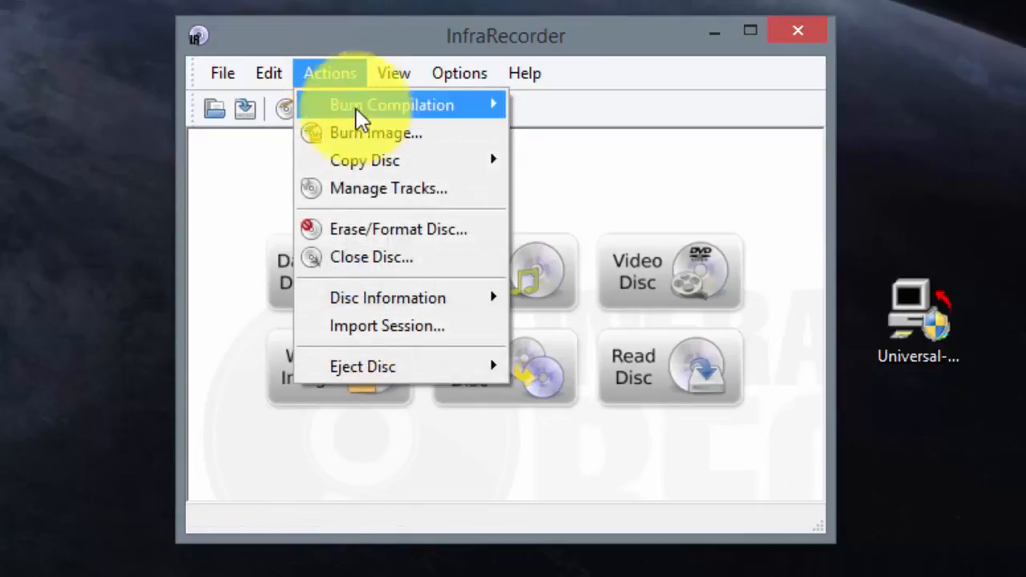
{"action": "left_click", "coordinate": [383, 134]}
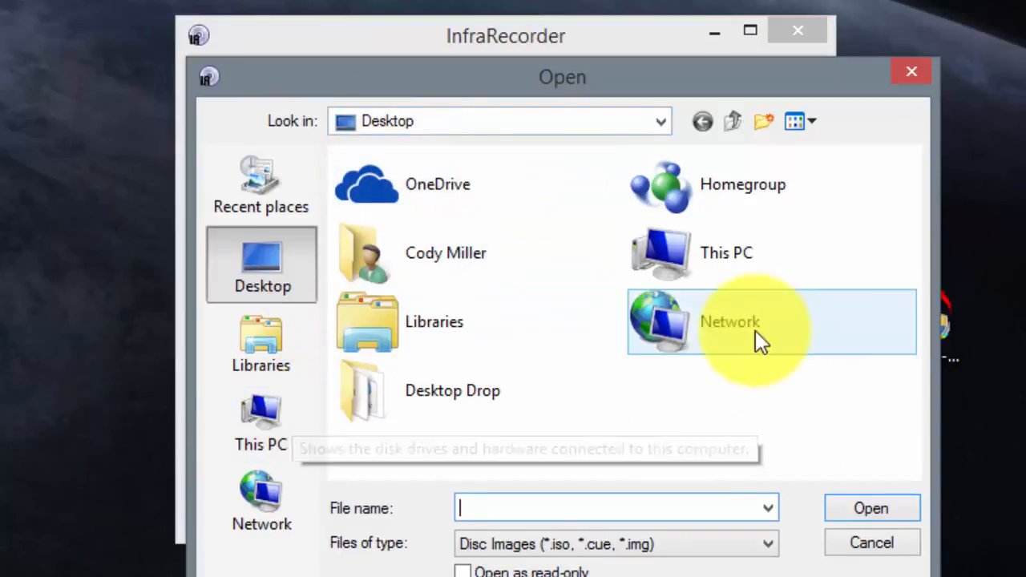
Step: Browse Yoda (U:) through Installer Archives and Programs & Operating Systems to Ubuntu Server 14 32 bit, and select ubuntu-14.04.2-server-i386.iso
{"action": "double_click", "coordinate": [731, 276]}
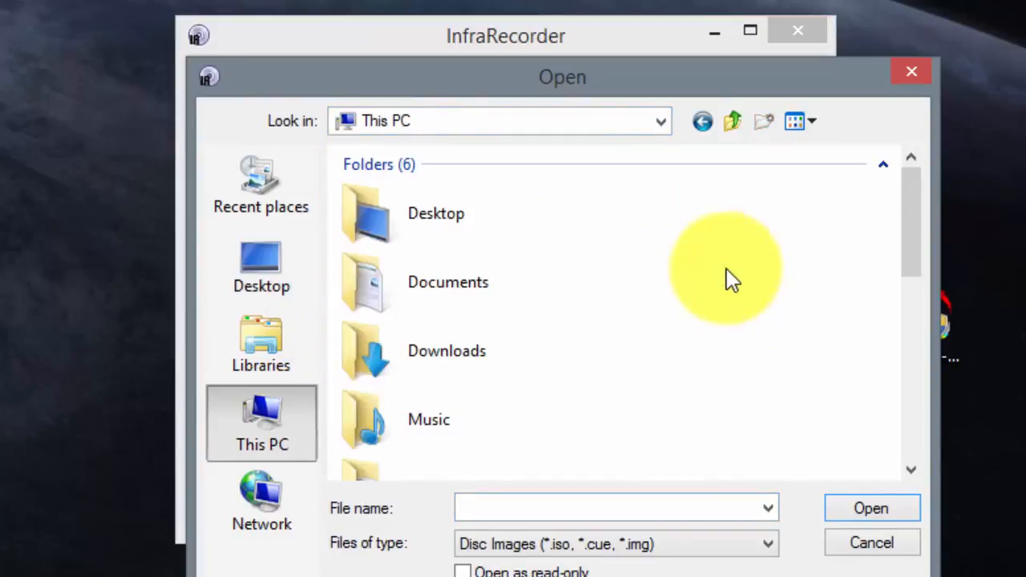
{"action": "scroll", "coordinate": [543, 314], "scroll_direction": "down", "scroll_amount": 5}
{"action": "double_click", "coordinate": [477, 372]}
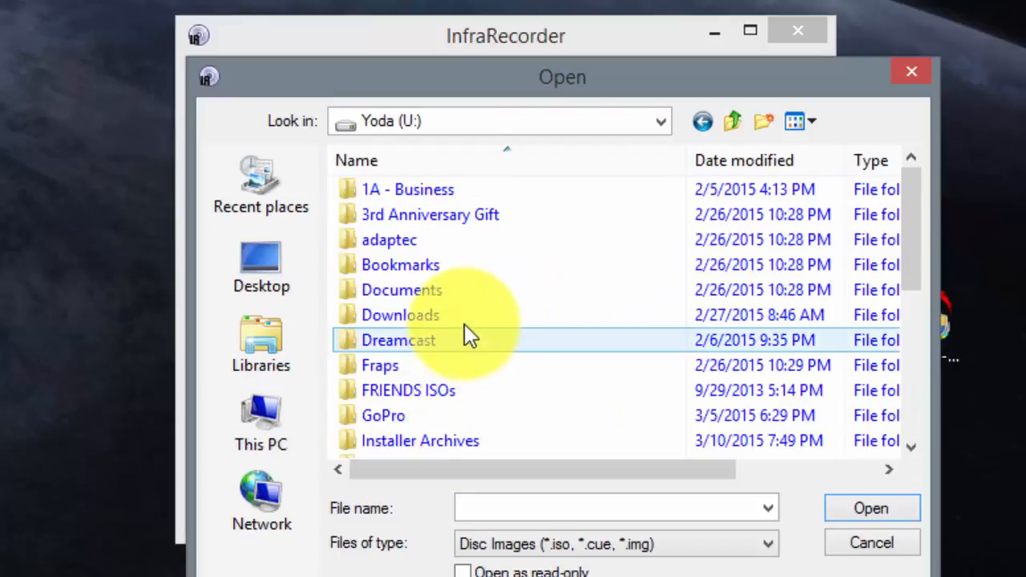
{"action": "scroll", "coordinate": [464, 323], "scroll_direction": "down", "scroll_amount": 3}
{"action": "double_click", "coordinate": [456, 298]}
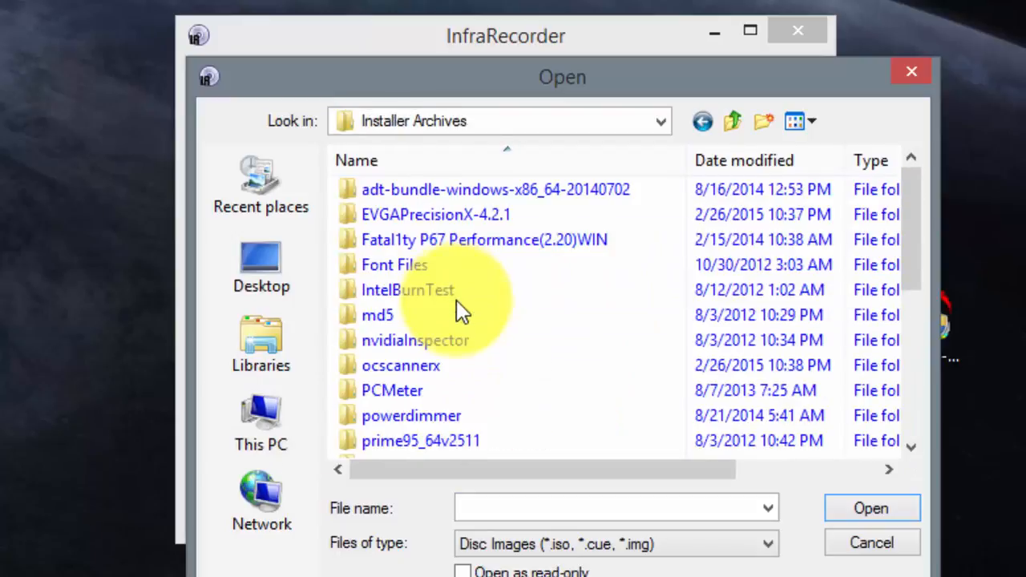
{"action": "scroll", "coordinate": [456, 300], "scroll_direction": "down", "scroll_amount": 2}
{"action": "double_click", "coordinate": [464, 315]}
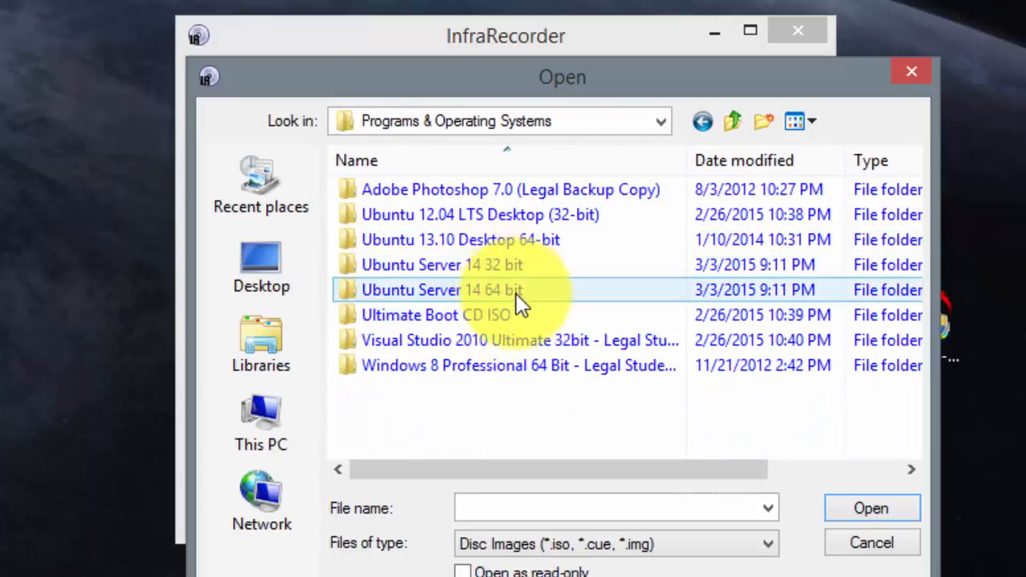
{"action": "double_click", "coordinate": [515, 265]}
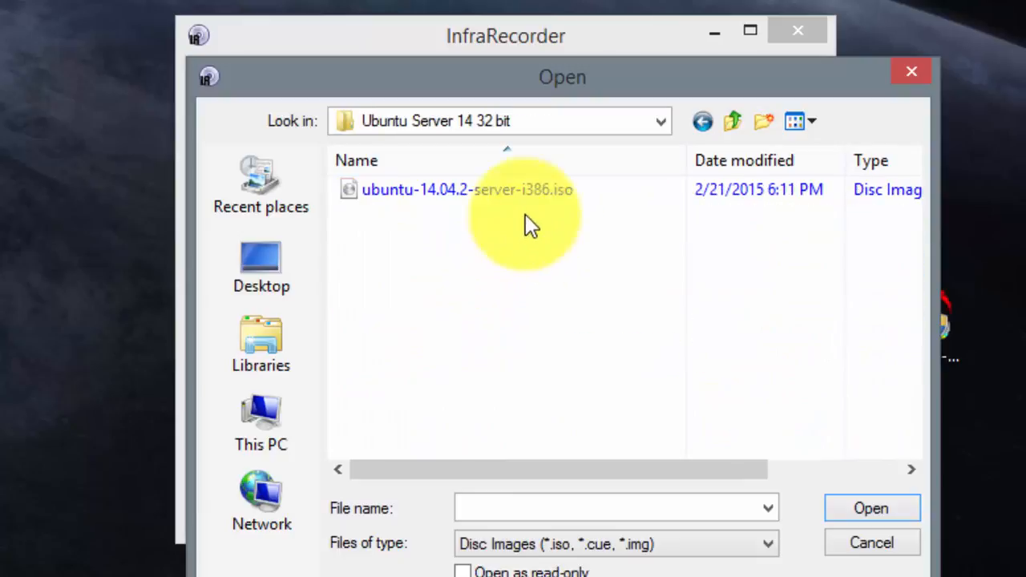
{"action": "left_click", "coordinate": [541, 191]}
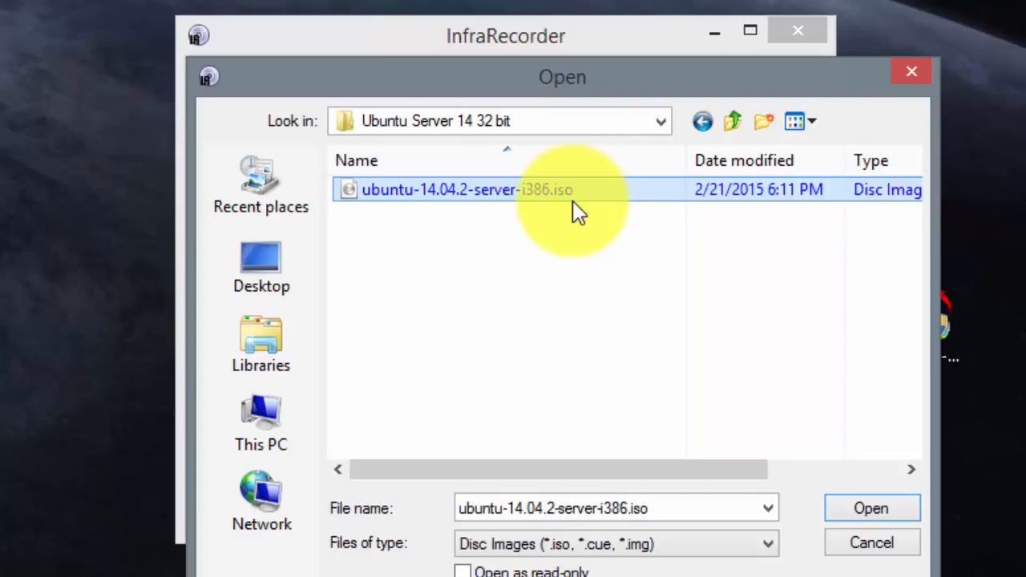
Step: Look at the images in the Ubuntu Server 14 64 bit folder and return to the Ubuntu Server 14 32 bit folder
{"action": "left_click", "coordinate": [733, 119]}
{"action": "double_click", "coordinate": [549, 289]}
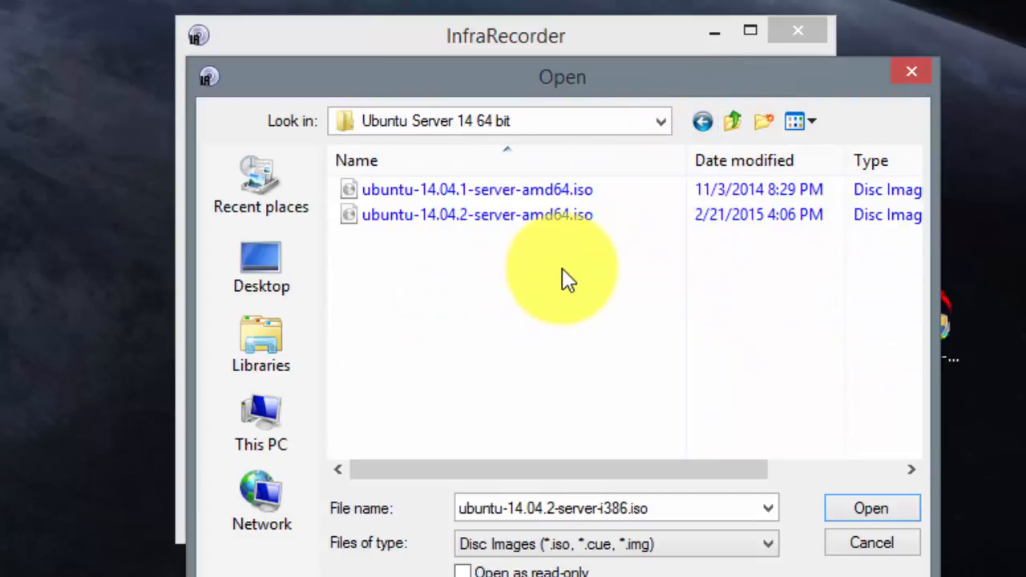
{"action": "left_click", "coordinate": [736, 124]}
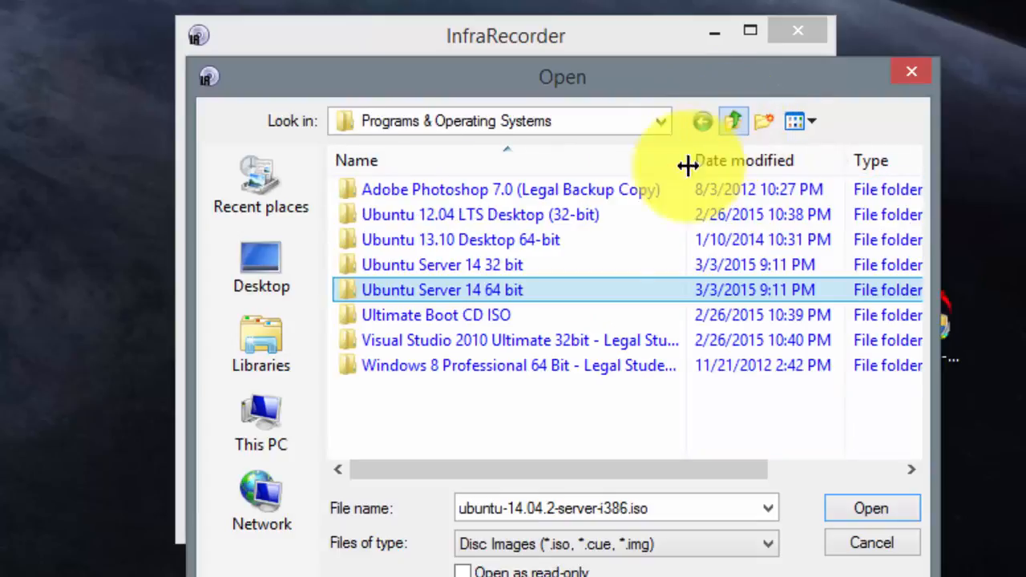
{"action": "double_click", "coordinate": [515, 268]}
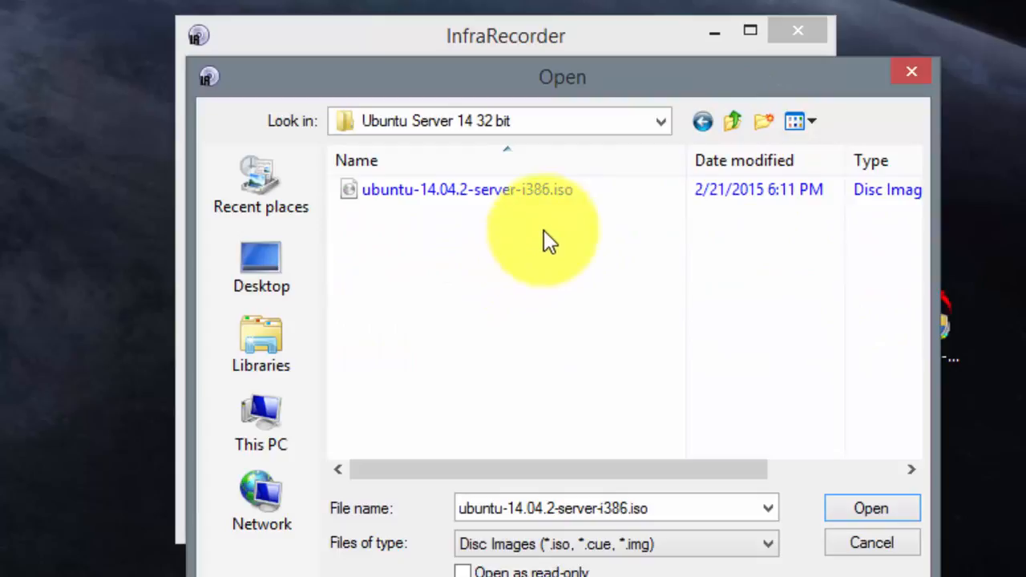
Step: Open ubuntu-14.04.2-server-i386.iso and burn one copy on the D: drive with Maximum write speed and Session-At-Once
{"action": "double_click", "coordinate": [554, 195]}
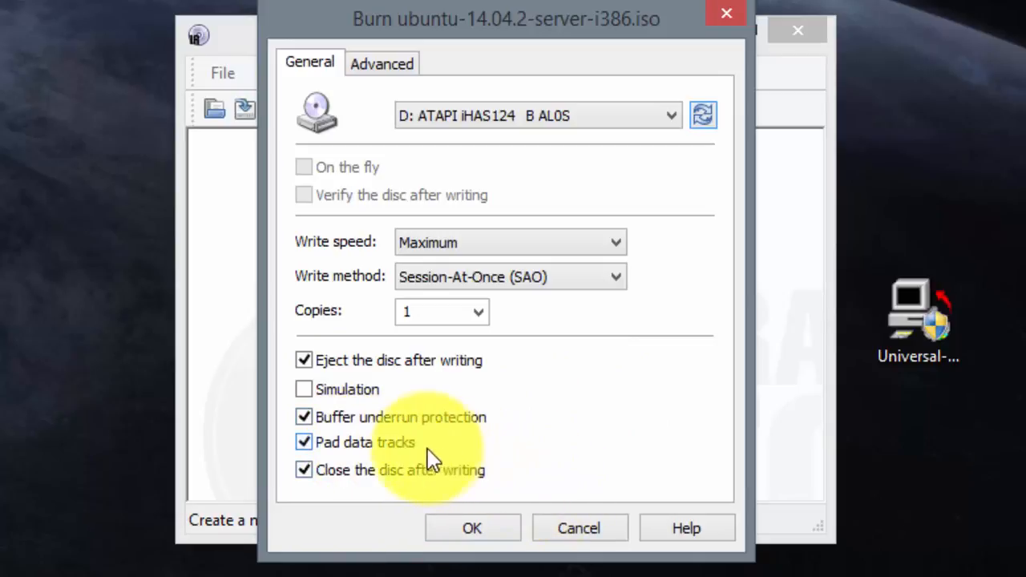
{"action": "left_click", "coordinate": [503, 533]}
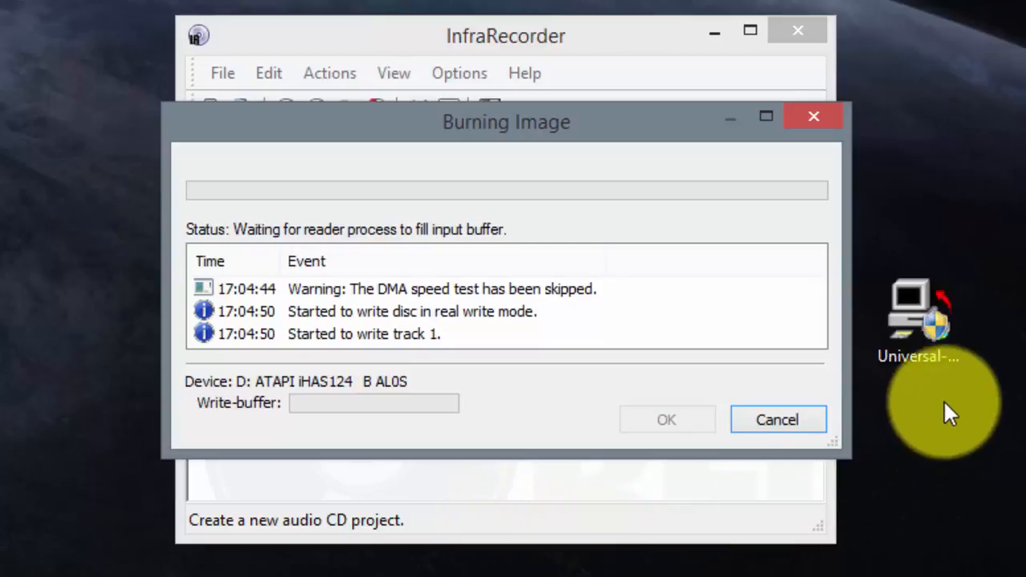
Step: Launch Universal USB Installer and move its setup window clear of the Burning Image window
{"action": "double_click", "coordinate": [909, 295]}
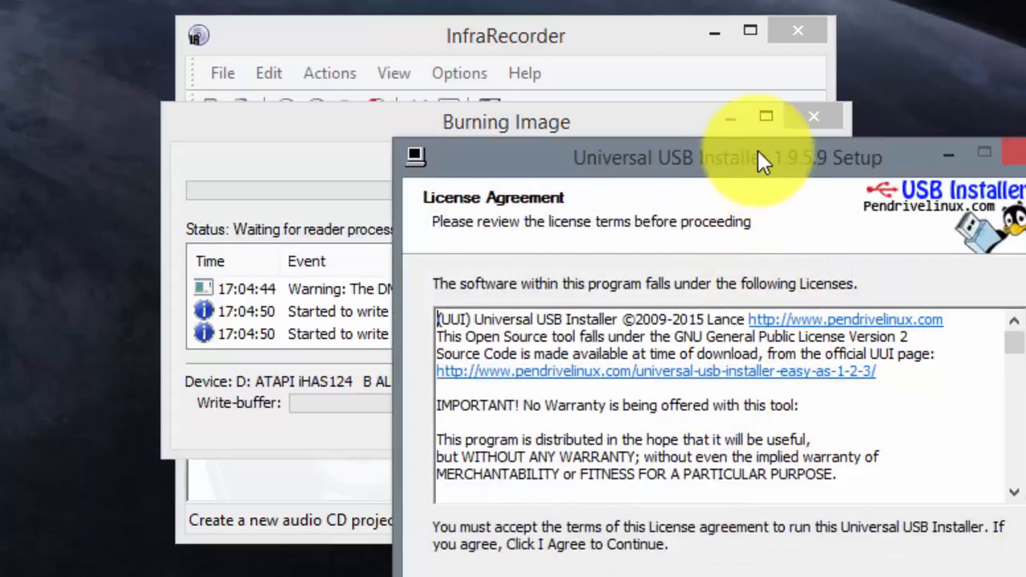
{"action": "left_click_drag", "start_coordinate": [759, 152], "coordinate": [1025, 129]}
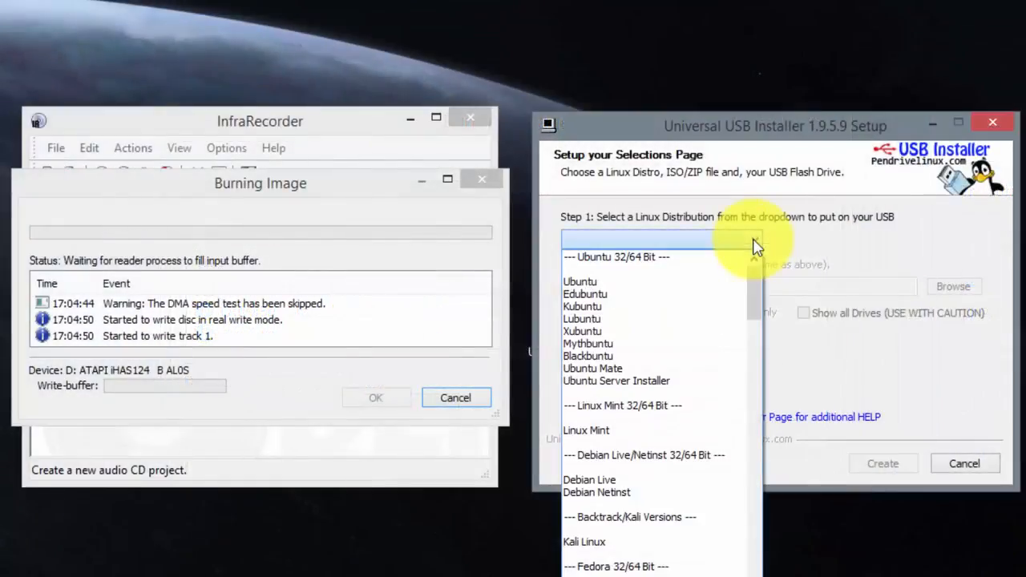
Step: Choose Ubuntu Server Installer as the Linux distribution and decline launching its download link
{"action": "left_click", "coordinate": [655, 382]}
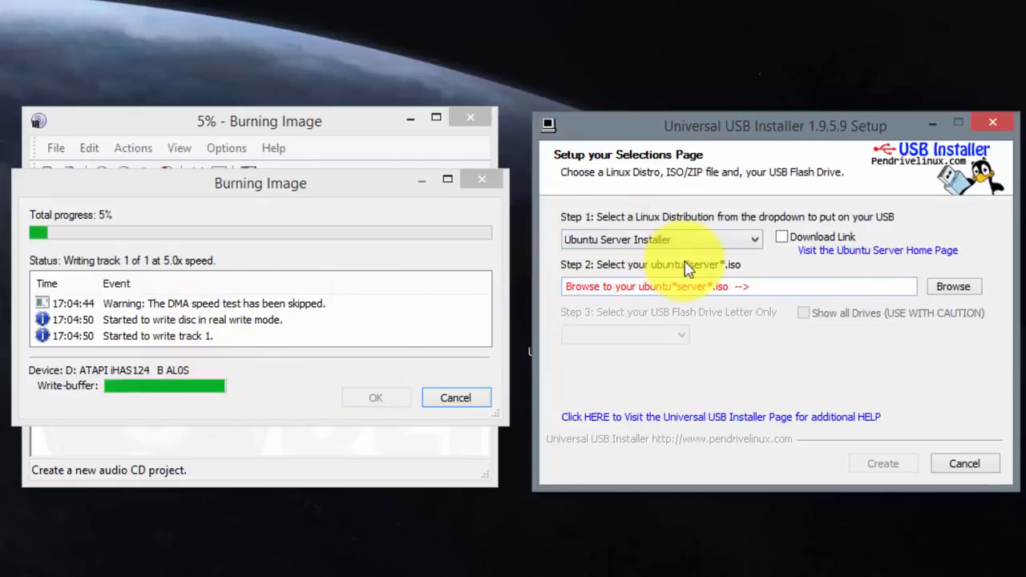
{"action": "left_click", "coordinate": [783, 239]}
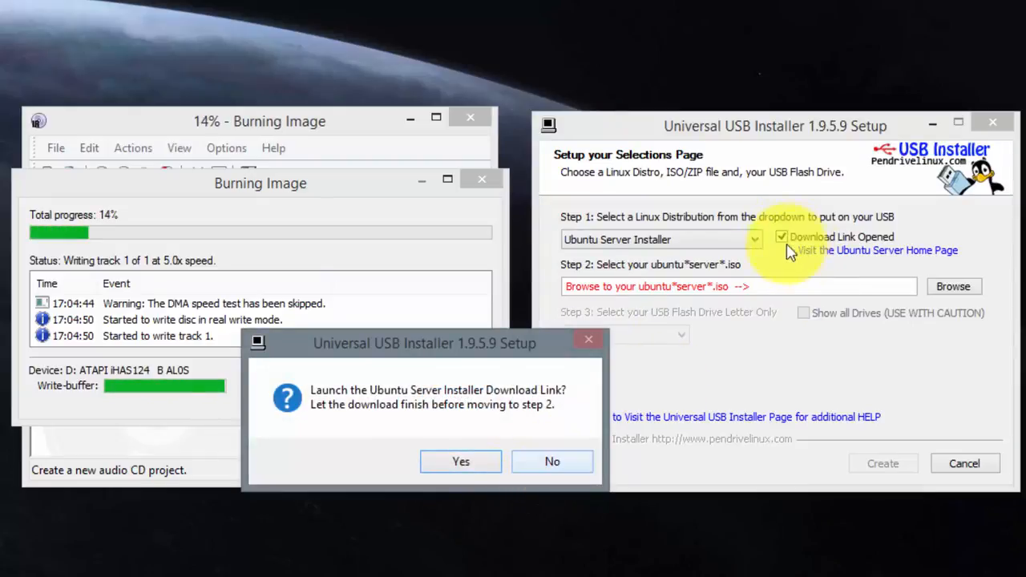
{"action": "left_click", "coordinate": [565, 468]}
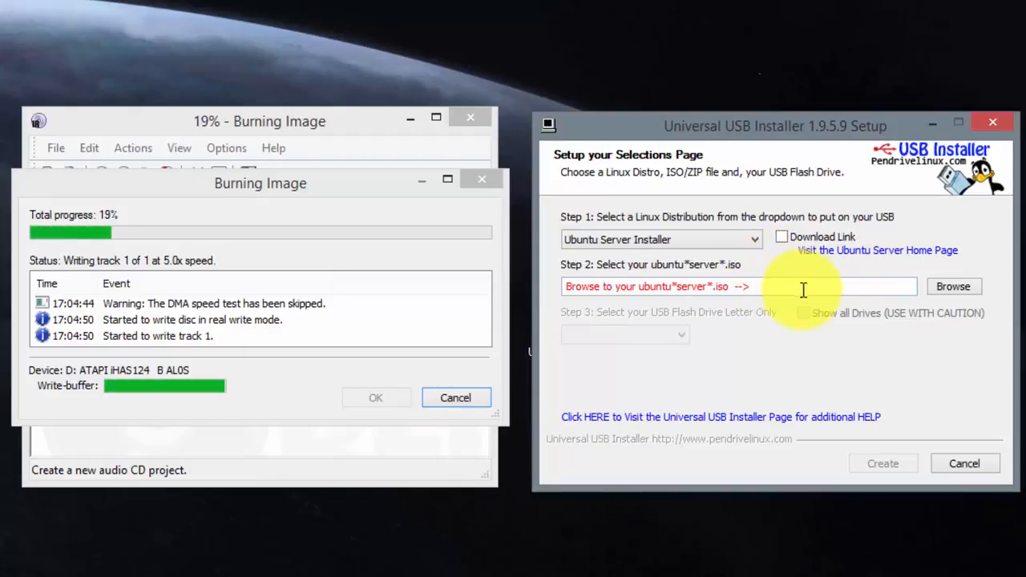
Step: Load ubuntu-14.04.2-server-i386.iso from the Ubuntu Server 14 32 bit folder under Installer Archives on Yoda (U:) as the installer's ISO
{"action": "left_click", "coordinate": [953, 286]}
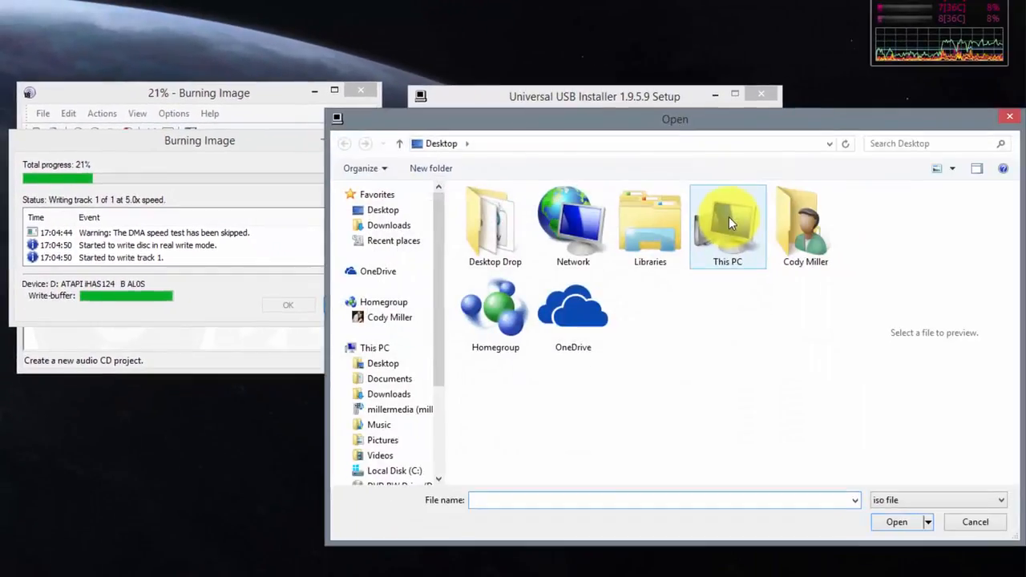
{"action": "double_click", "coordinate": [786, 232]}
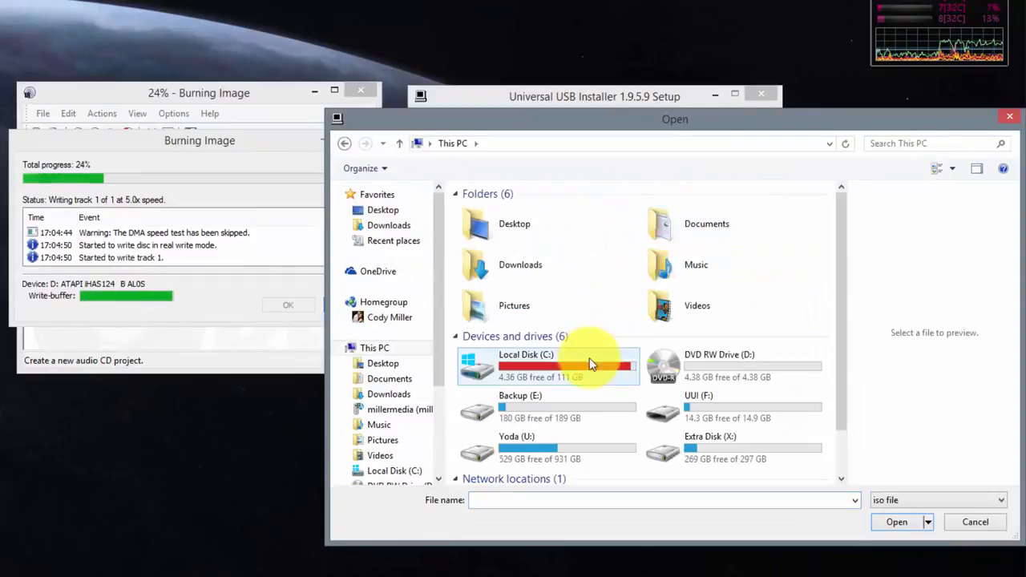
{"action": "double_click", "coordinate": [572, 451]}
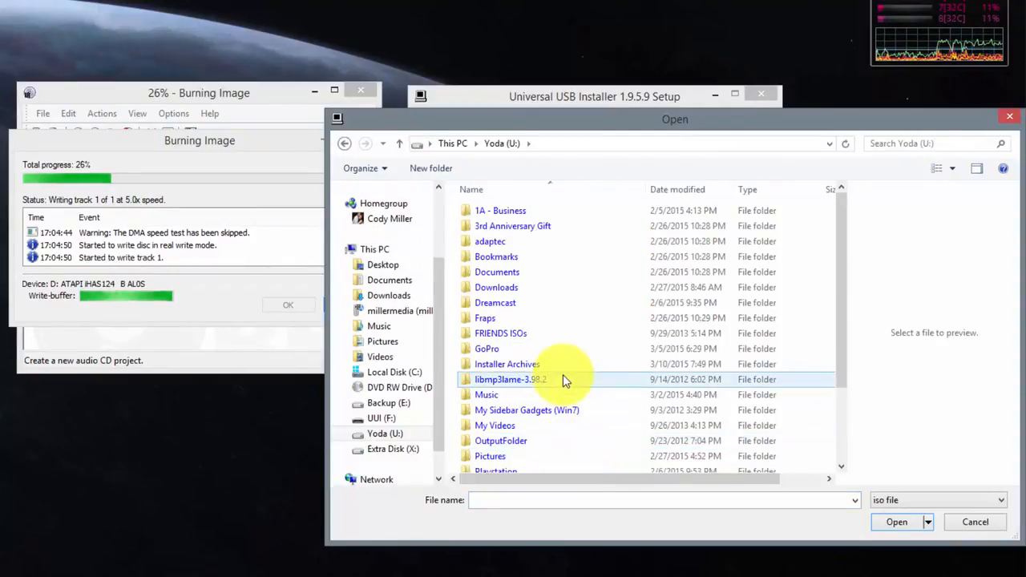
{"action": "double_click", "coordinate": [536, 366]}
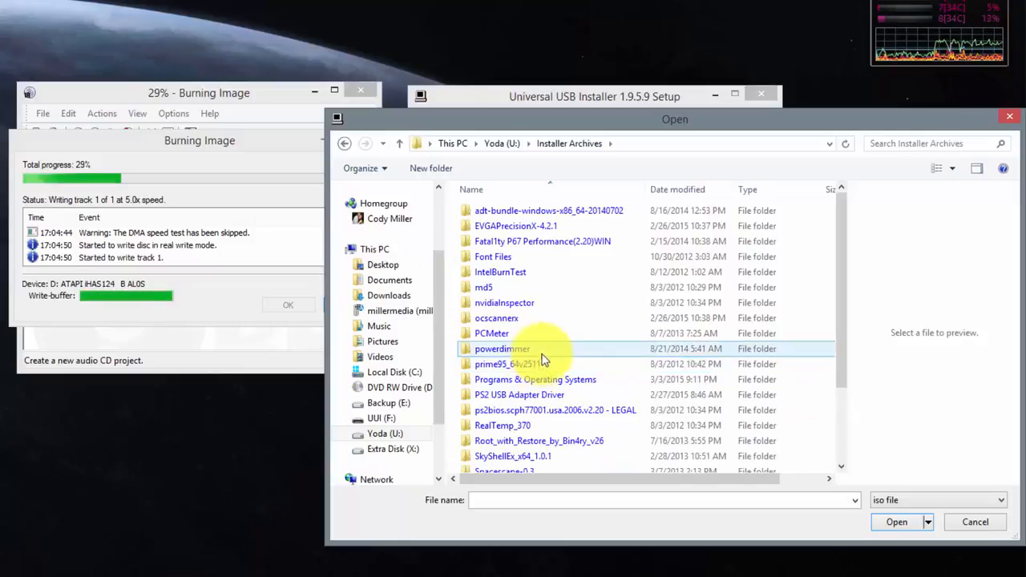
{"action": "double_click", "coordinate": [546, 375]}
{"action": "double_click", "coordinate": [540, 260]}
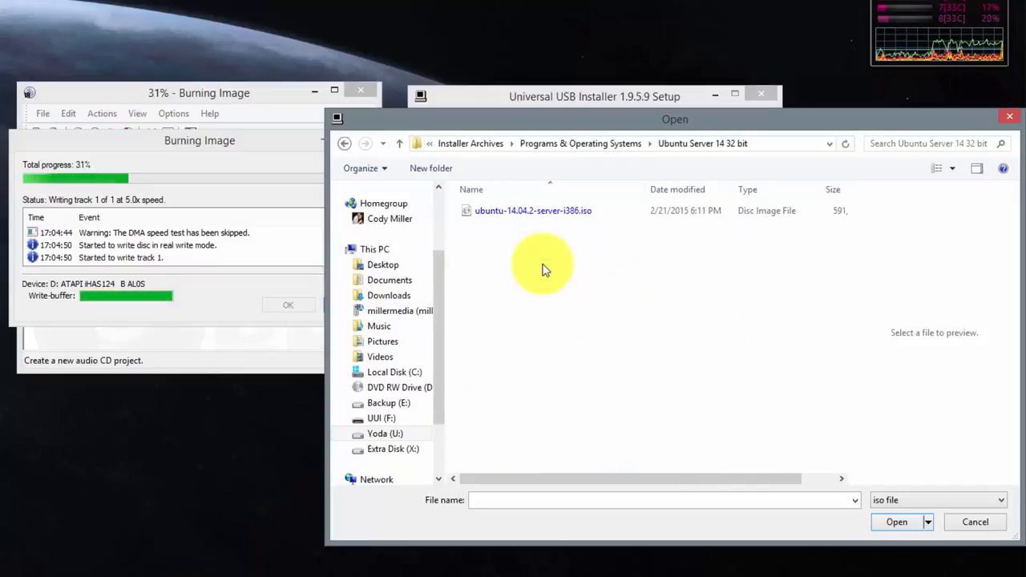
{"action": "double_click", "coordinate": [542, 212]}
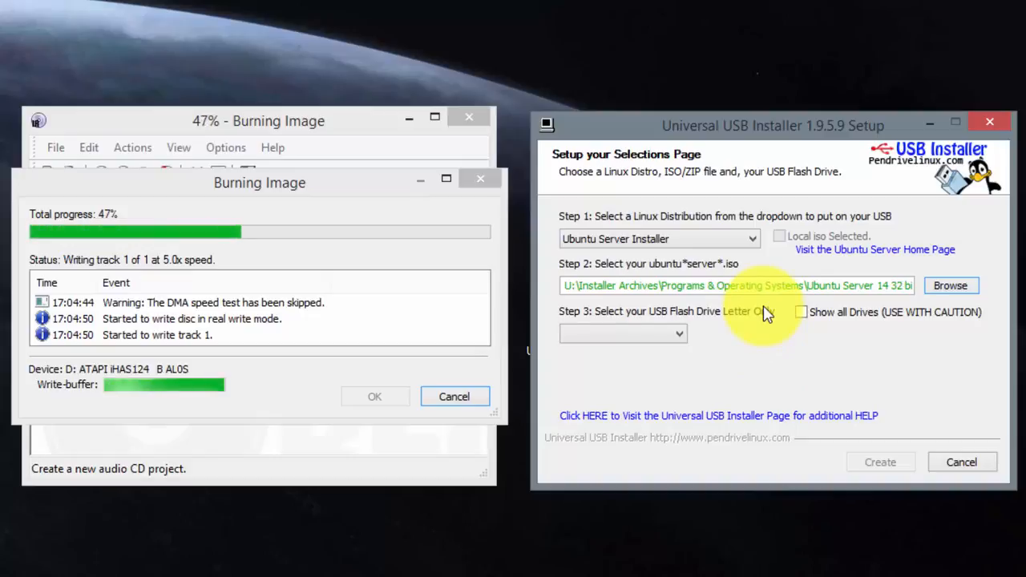
Step: Examine the drive letters offered for the USB flash drive, with and without showing all drives
{"action": "left_click", "coordinate": [680, 335]}
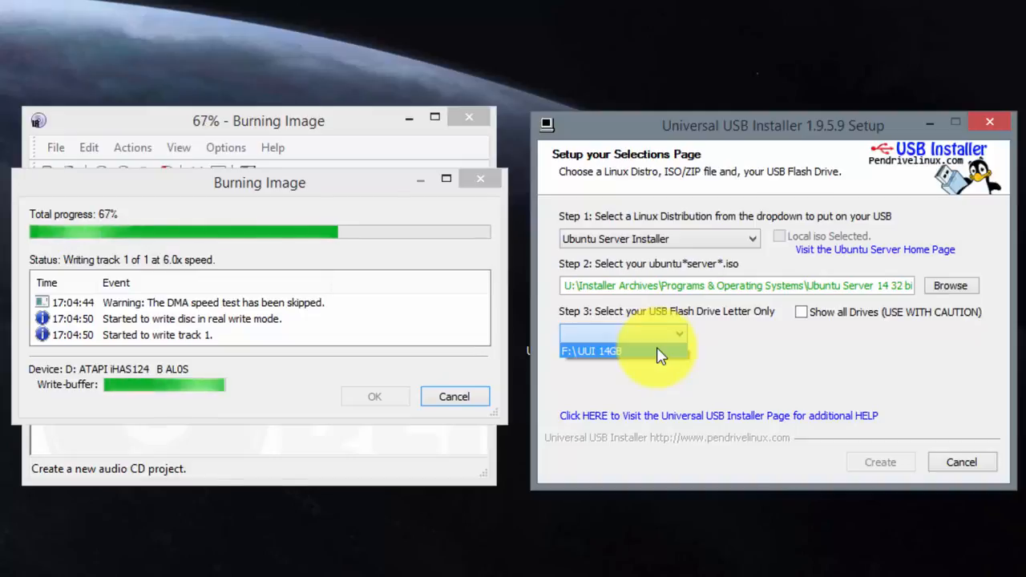
{"action": "left_click", "coordinate": [744, 344]}
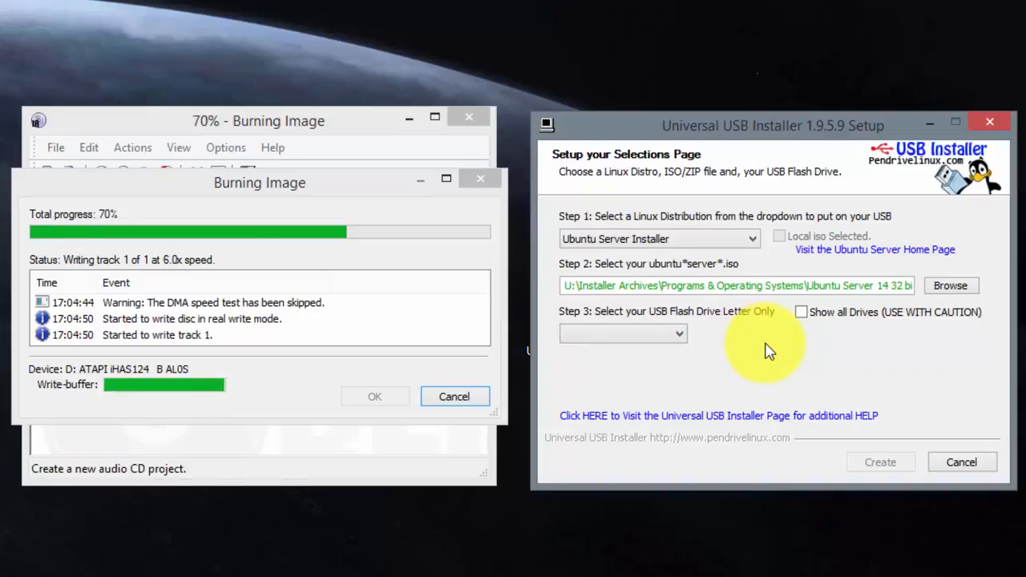
{"action": "left_click", "coordinate": [801, 312]}
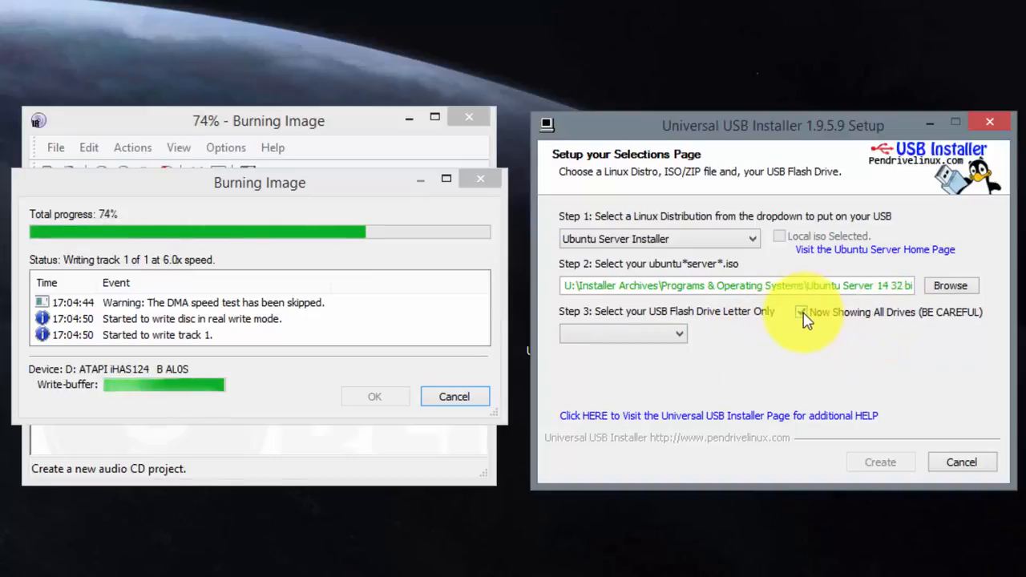
{"action": "left_click", "coordinate": [683, 336]}
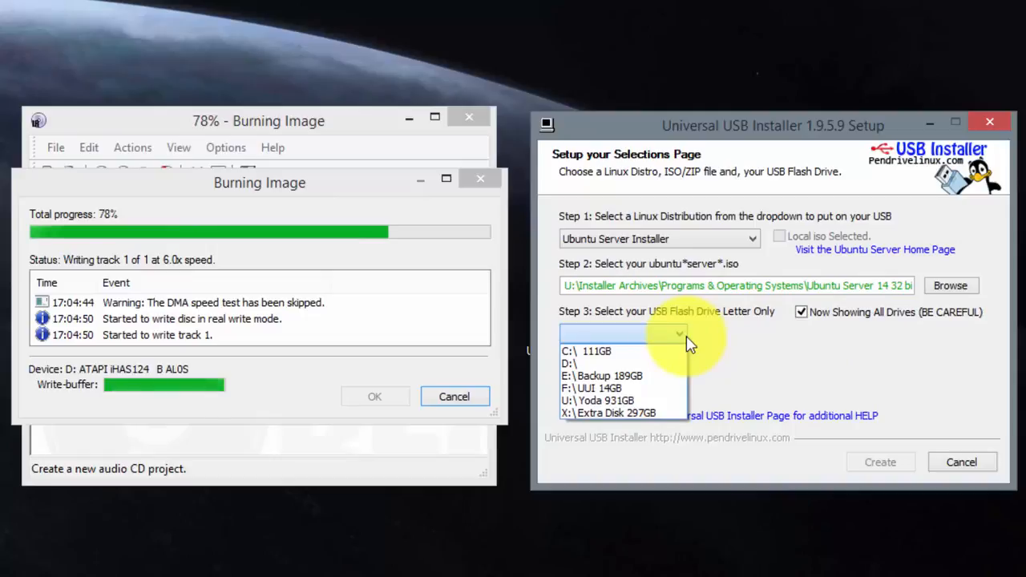
{"action": "left_click", "coordinate": [772, 321]}
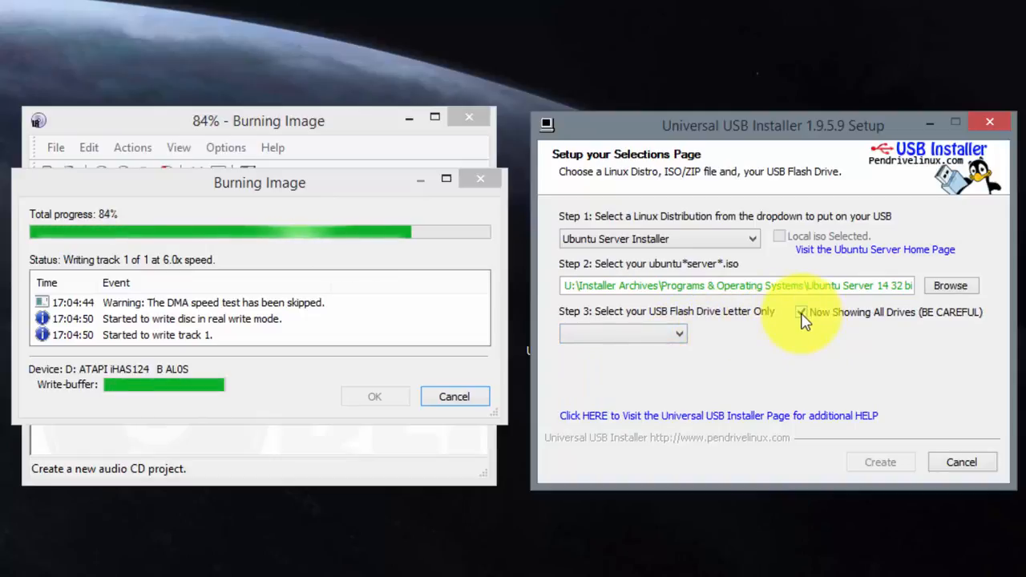
{"action": "left_click", "coordinate": [801, 313]}
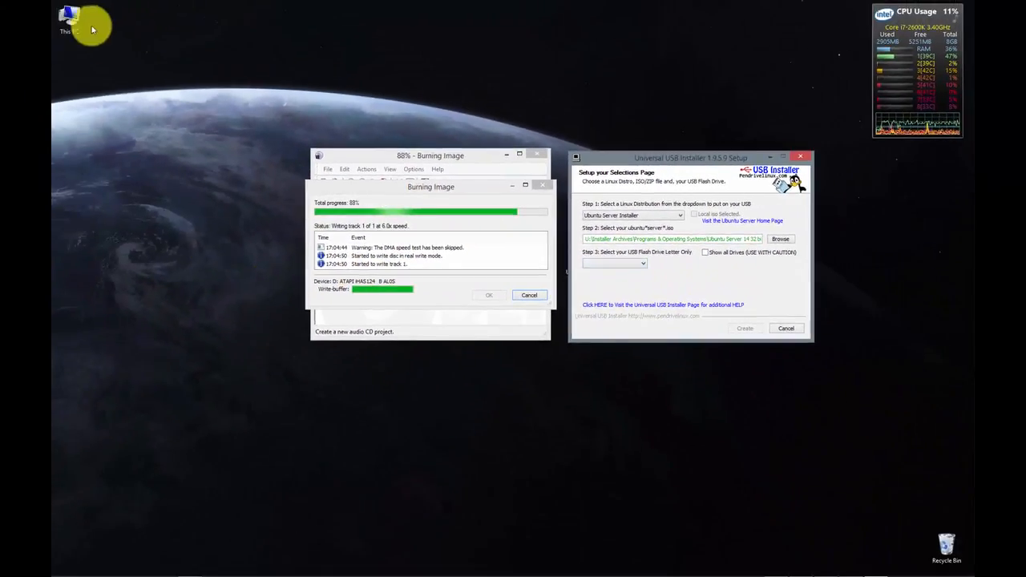
Step: Check the contents of the UUI (F:) drive in This PC and close the file window
{"action": "double_click", "coordinate": [69, 18]}
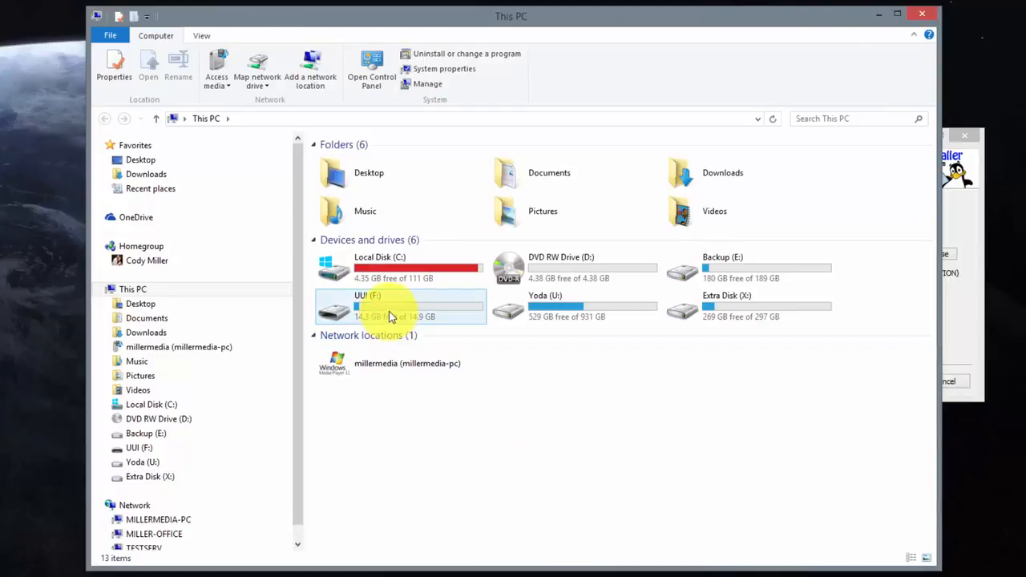
{"action": "double_click", "coordinate": [390, 315]}
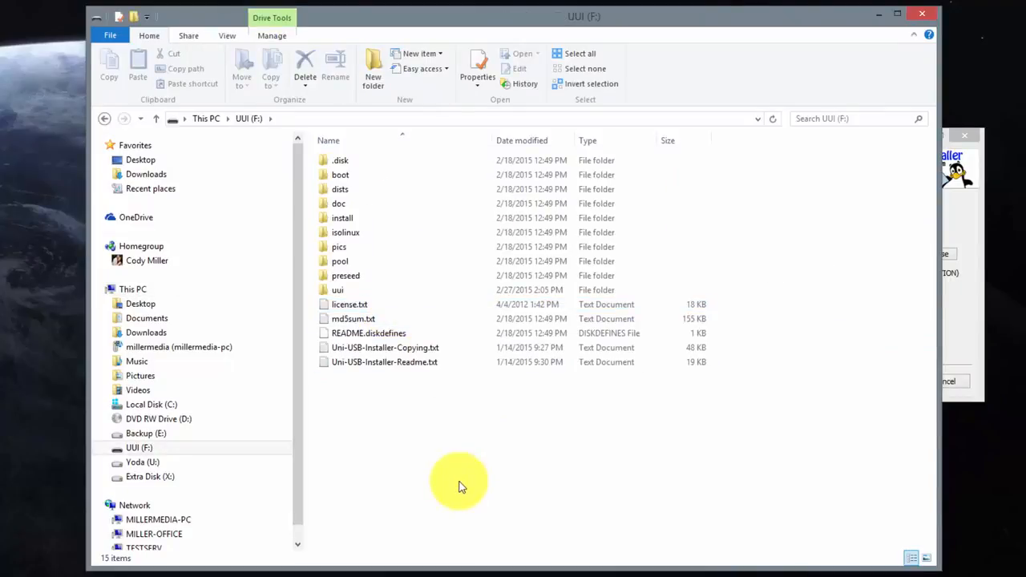
{"action": "key", "text": "BackSpace"}
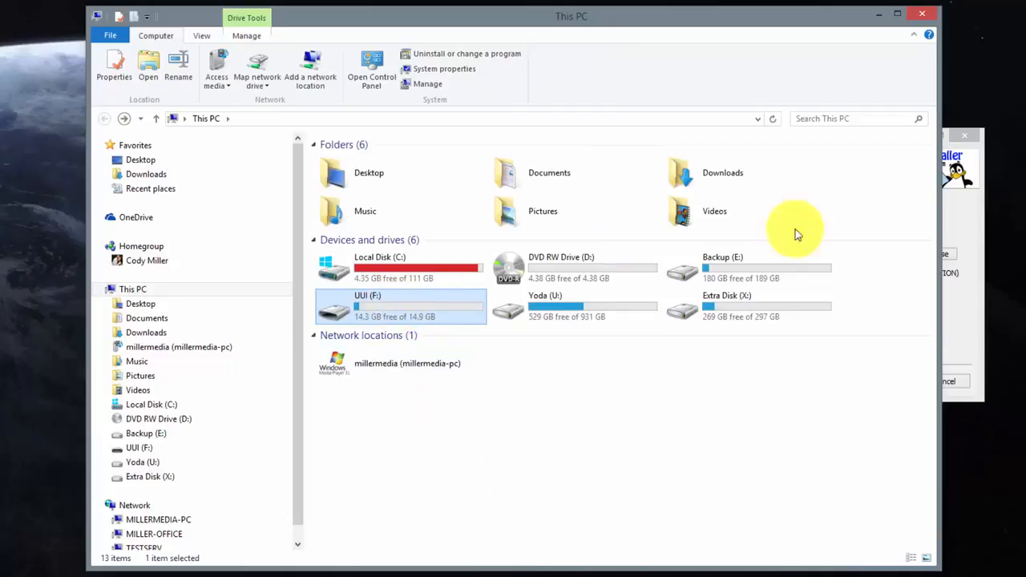
{"action": "left_click", "coordinate": [921, 15]}
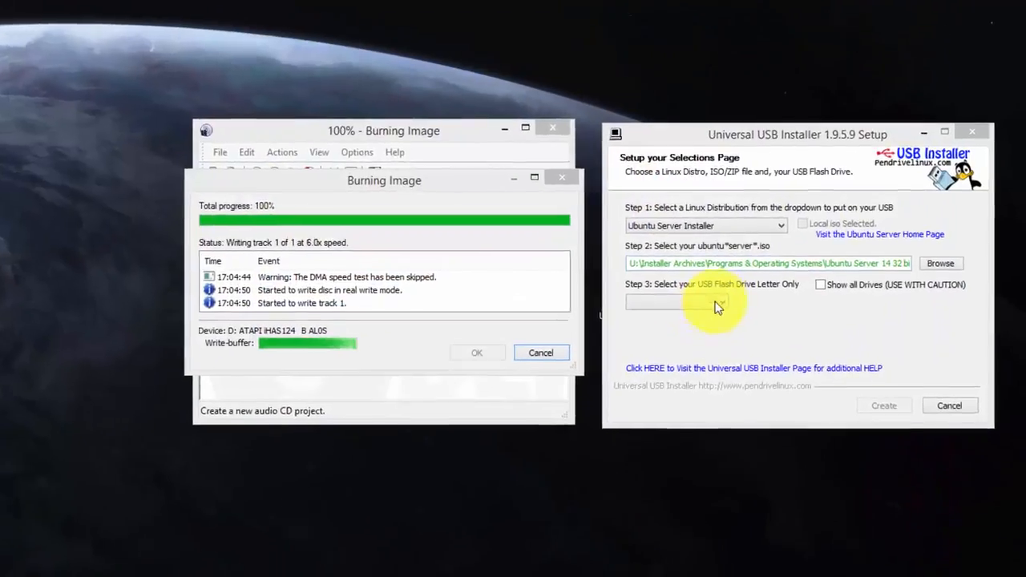
Step: Select F:\UUI 14GB as the target flash drive and enable formatting it as Fat32
{"action": "left_click", "coordinate": [715, 302]}
{"action": "left_click", "coordinate": [682, 315]}
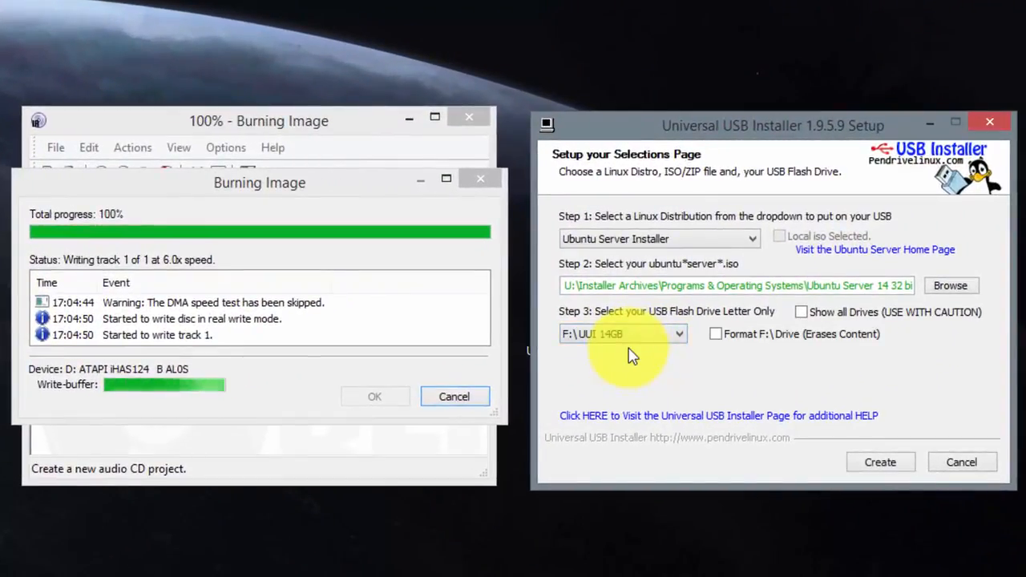
{"action": "left_click", "coordinate": [717, 335]}
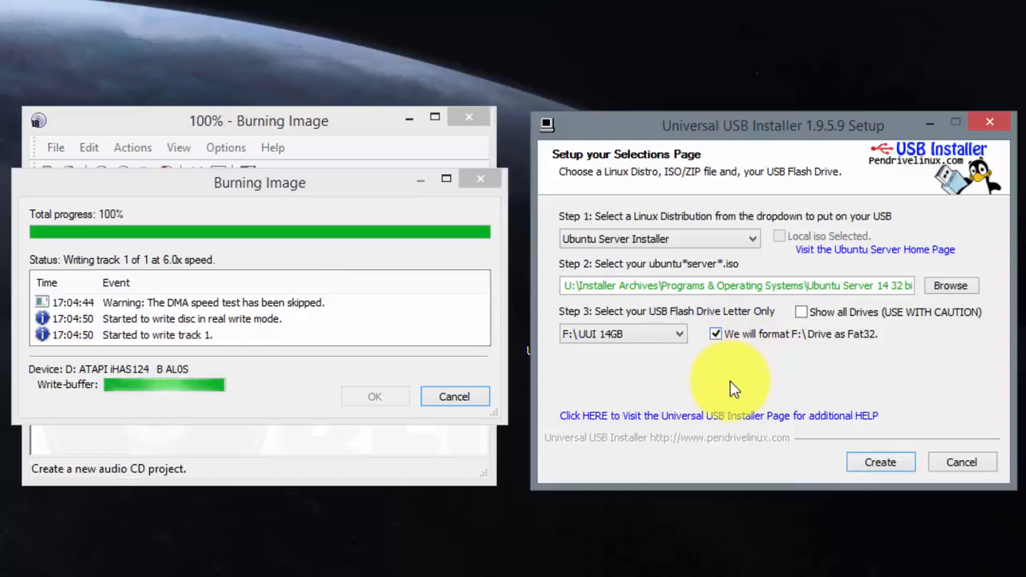
{"action": "left_click", "coordinate": [717, 336]}
{"action": "left_click", "coordinate": [717, 336]}
{"action": "left_click", "coordinate": [717, 336]}
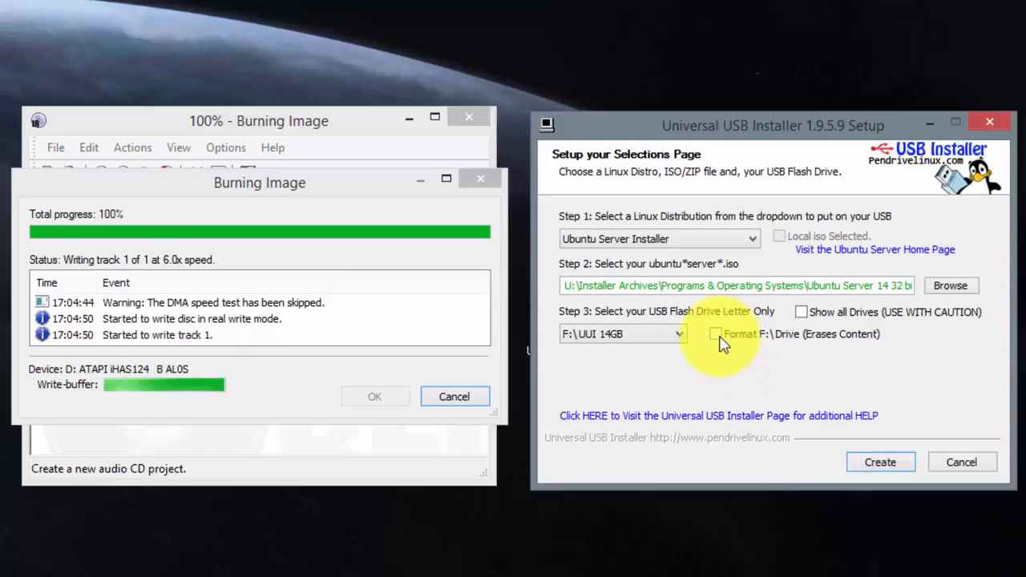
{"action": "left_click", "coordinate": [718, 338]}
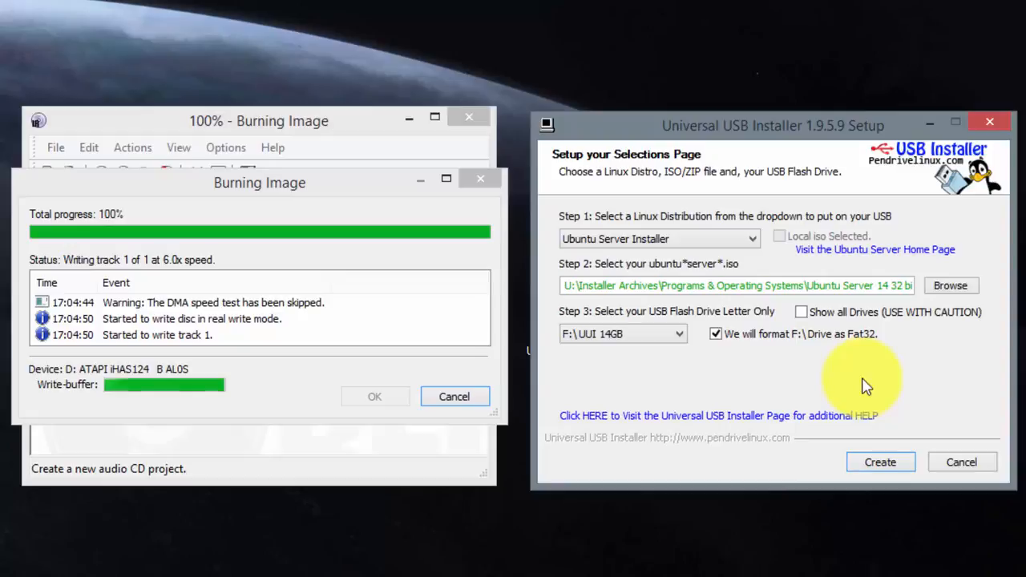
Step: Dismiss the completed Burning Image window and close InfraRecorder
{"action": "left_click", "coordinate": [289, 183]}
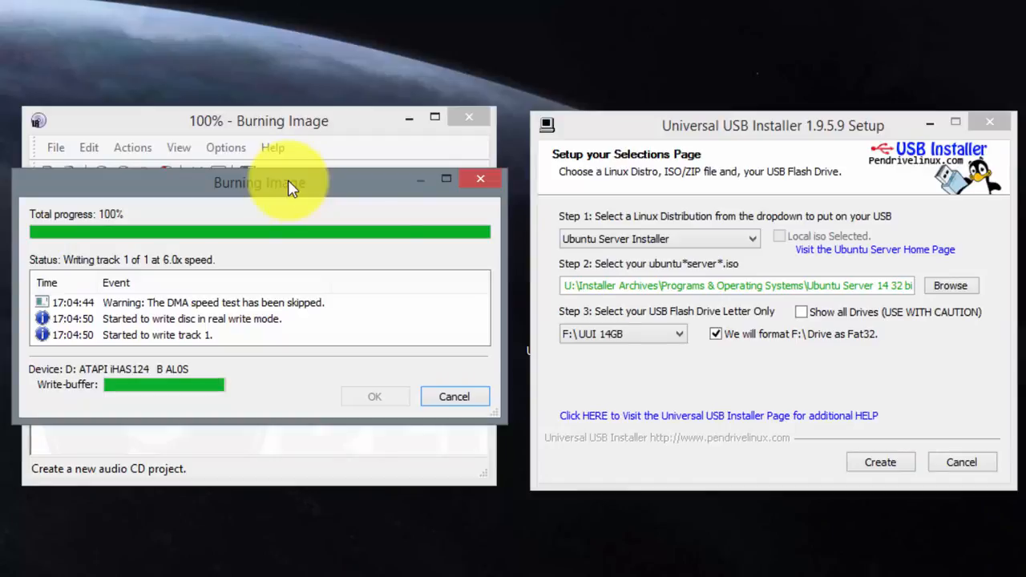
{"action": "left_click", "coordinate": [962, 352]}
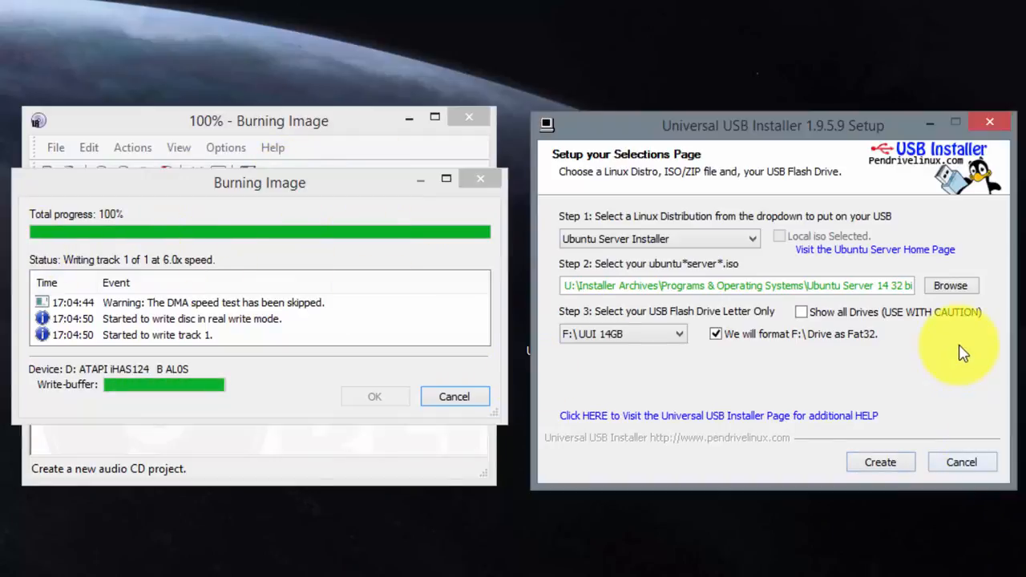
{"action": "left_click", "coordinate": [882, 464]}
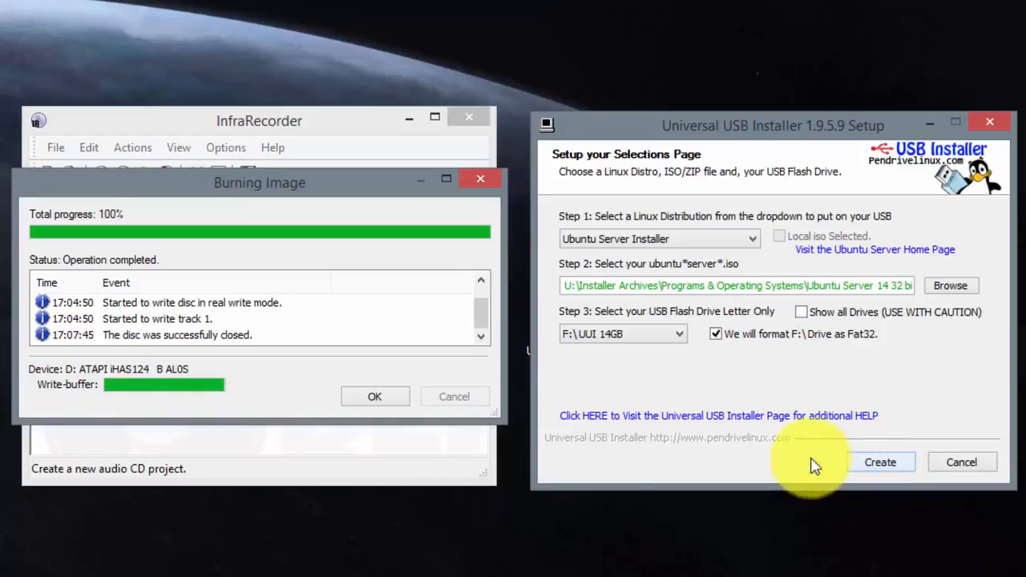
{"action": "left_click", "coordinate": [388, 366]}
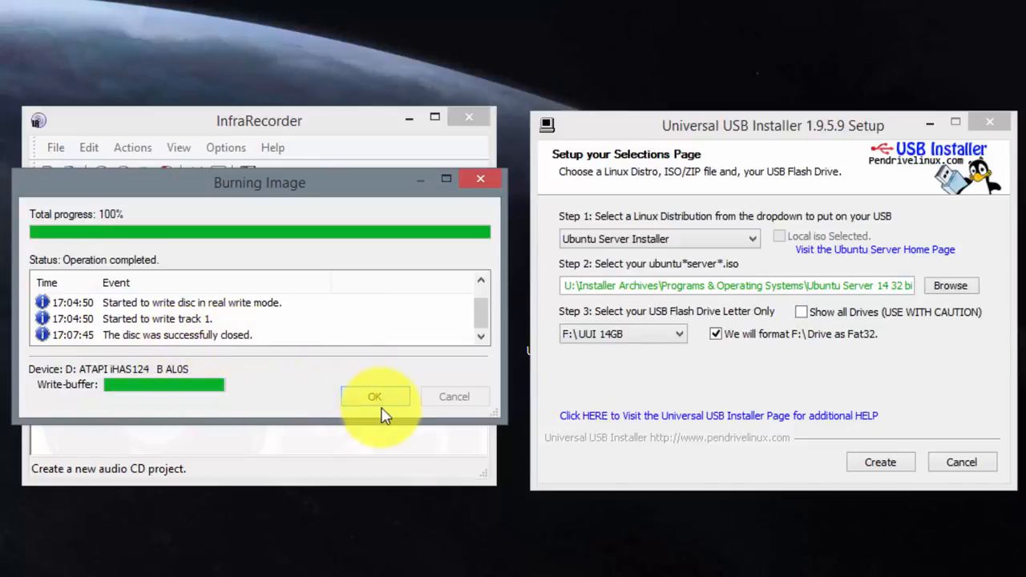
{"action": "left_click", "coordinate": [378, 399]}
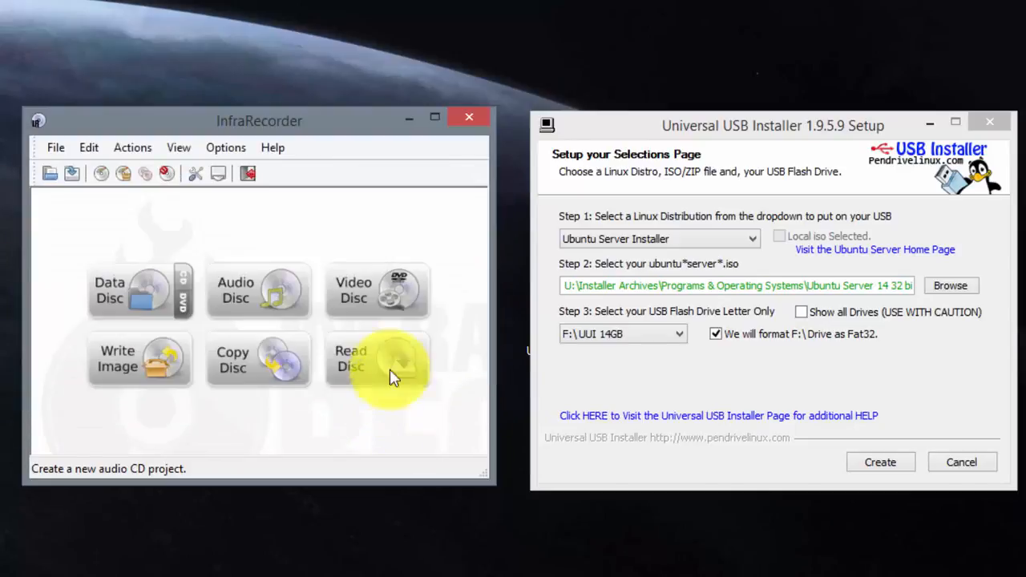
{"action": "left_click", "coordinate": [467, 120]}
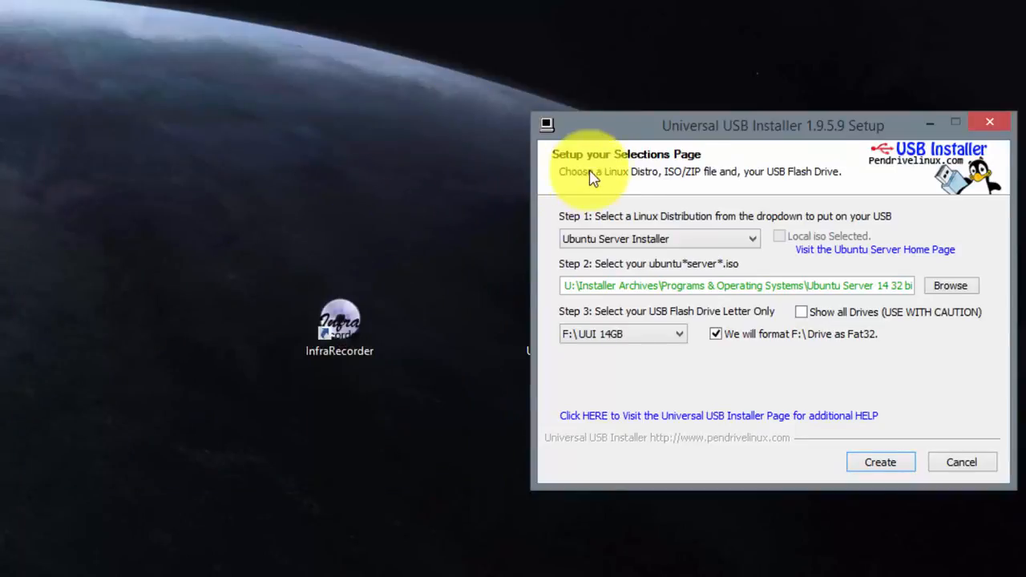
Step: Create the Ubuntu Server USB installer on F:, confirming the format and install actions, and close the setup once it completes
{"action": "left_click", "coordinate": [863, 465]}
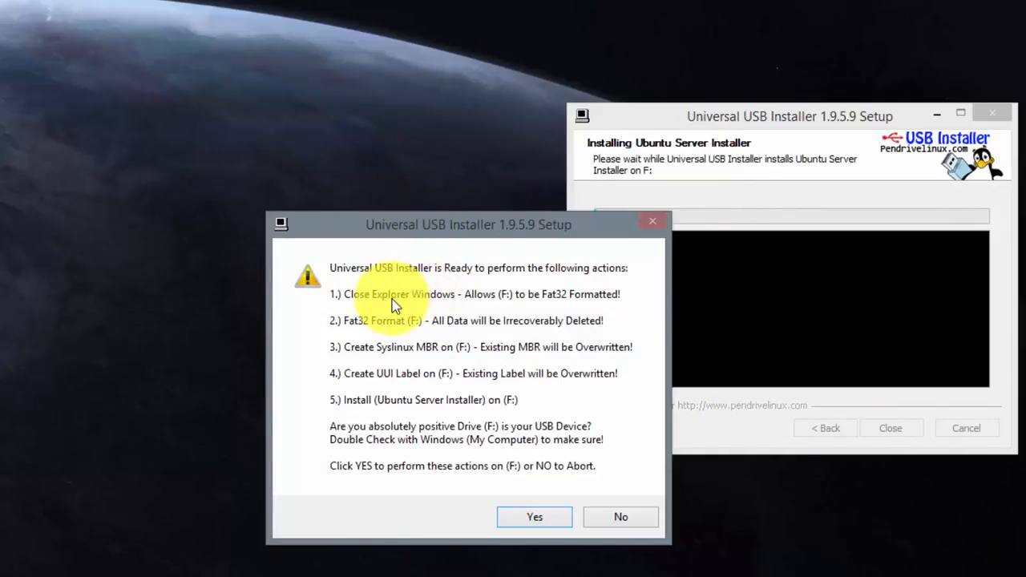
{"action": "left_click", "coordinate": [550, 521]}
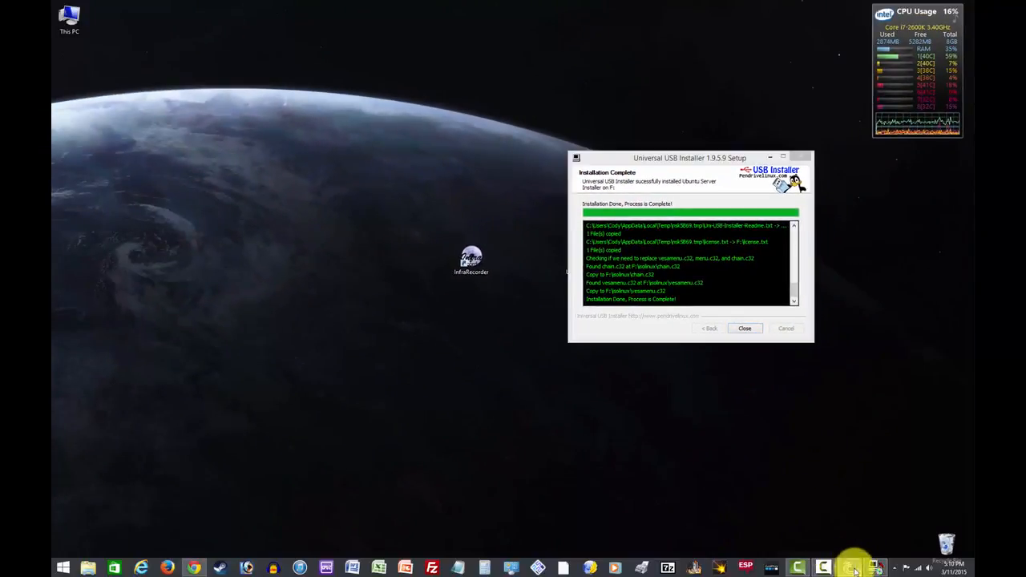
{"action": "left_click", "coordinate": [851, 568]}
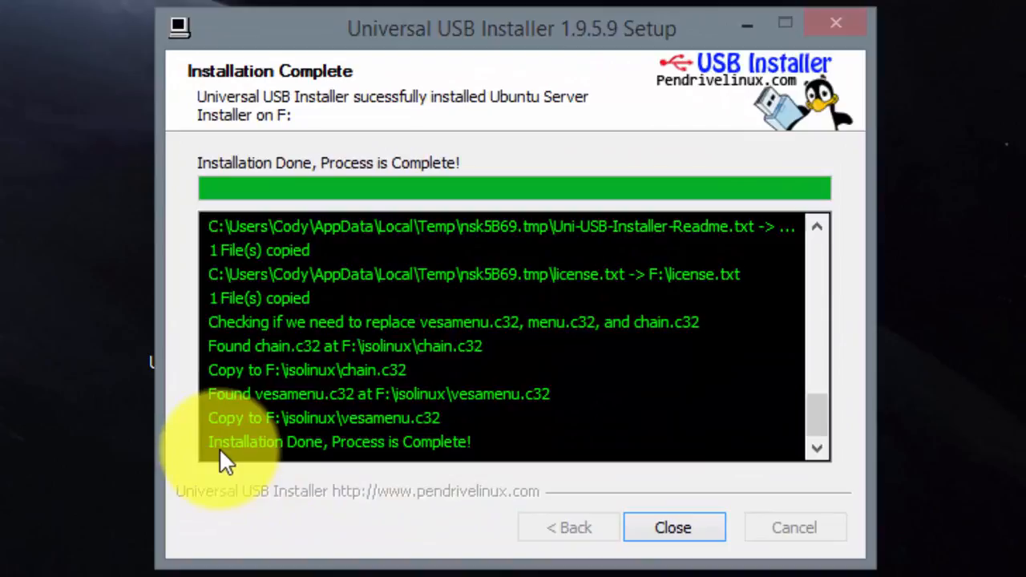
{"action": "left_click", "coordinate": [709, 529]}
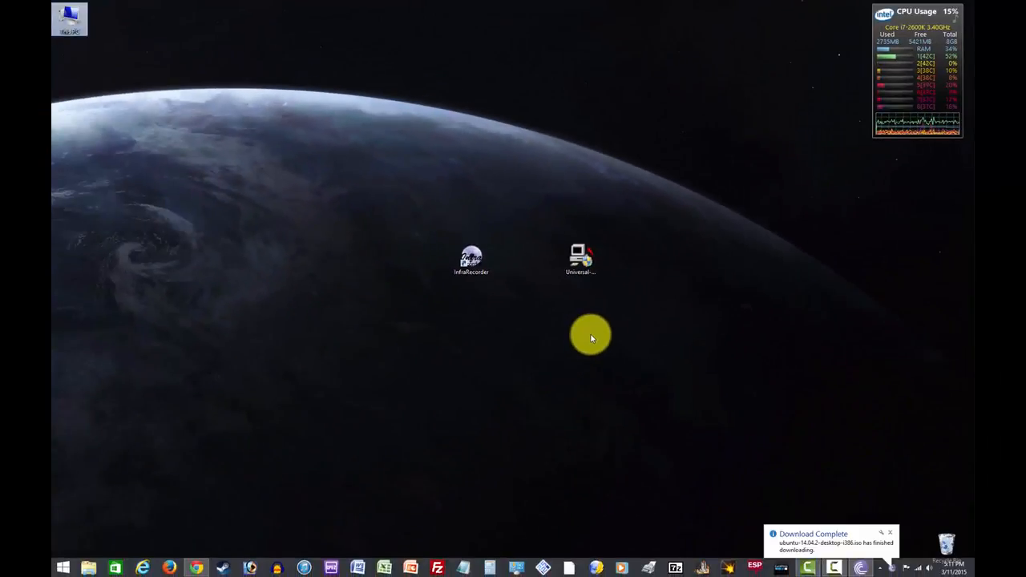
{"action": "left_click", "coordinate": [472, 261]}
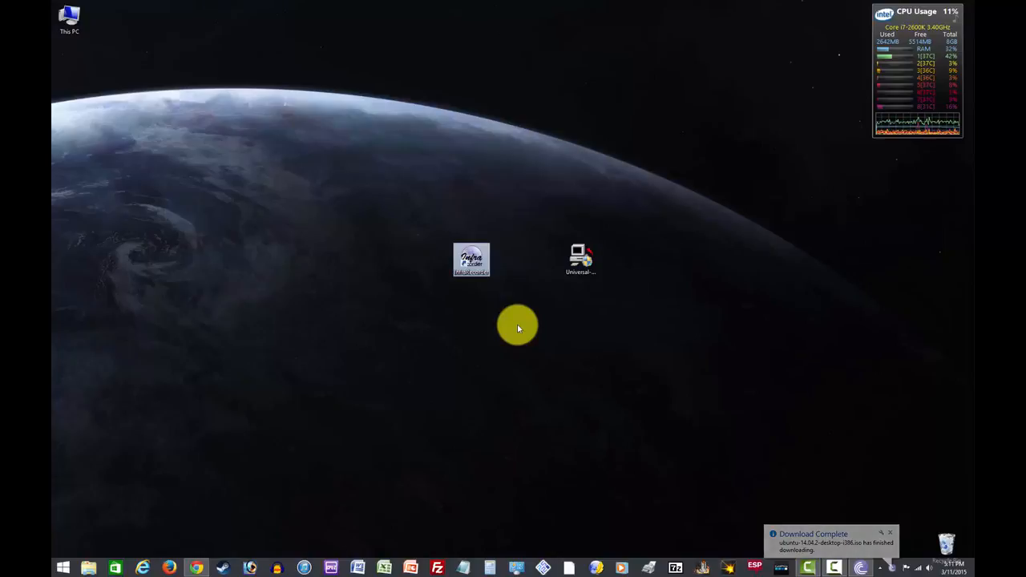
{"action": "left_click", "coordinate": [572, 265]}
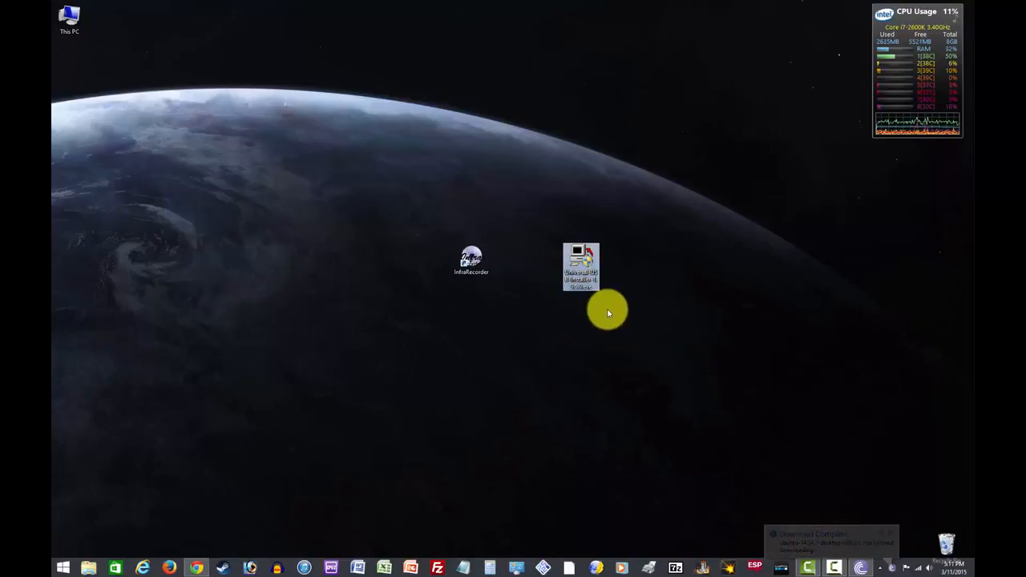